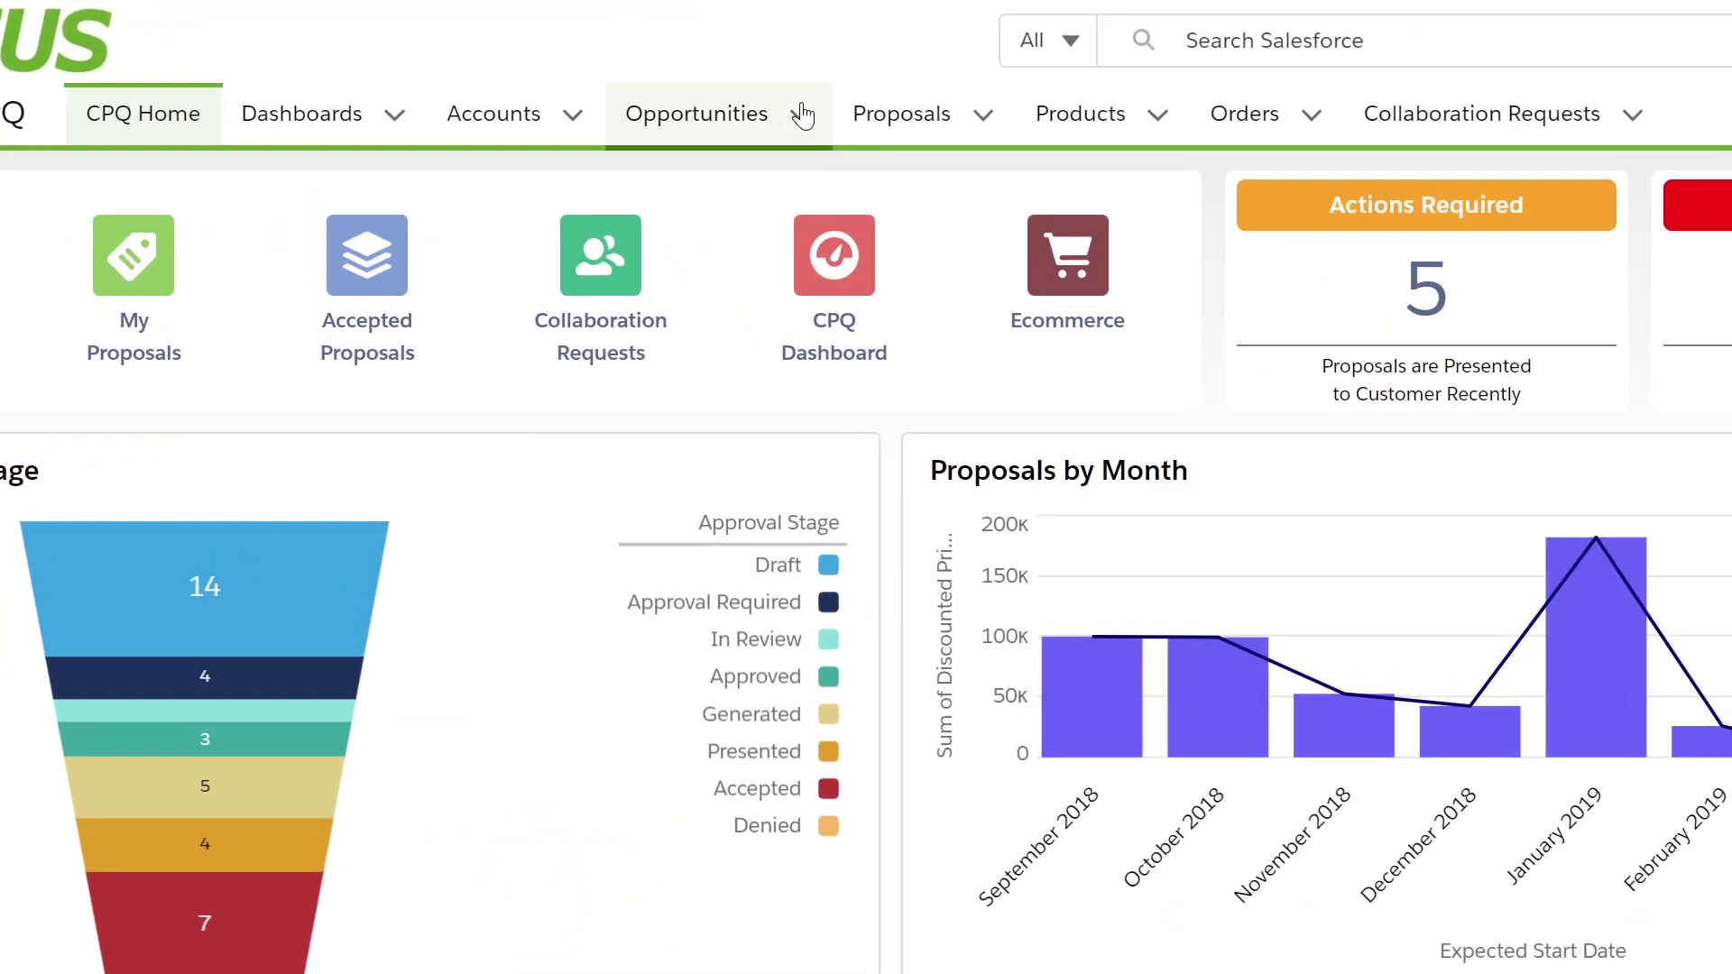
- Start a new quote from the recent 'Venture Cloud Solution - 100k' opportunity
{"action": "left_click", "coordinate": [801, 115]}
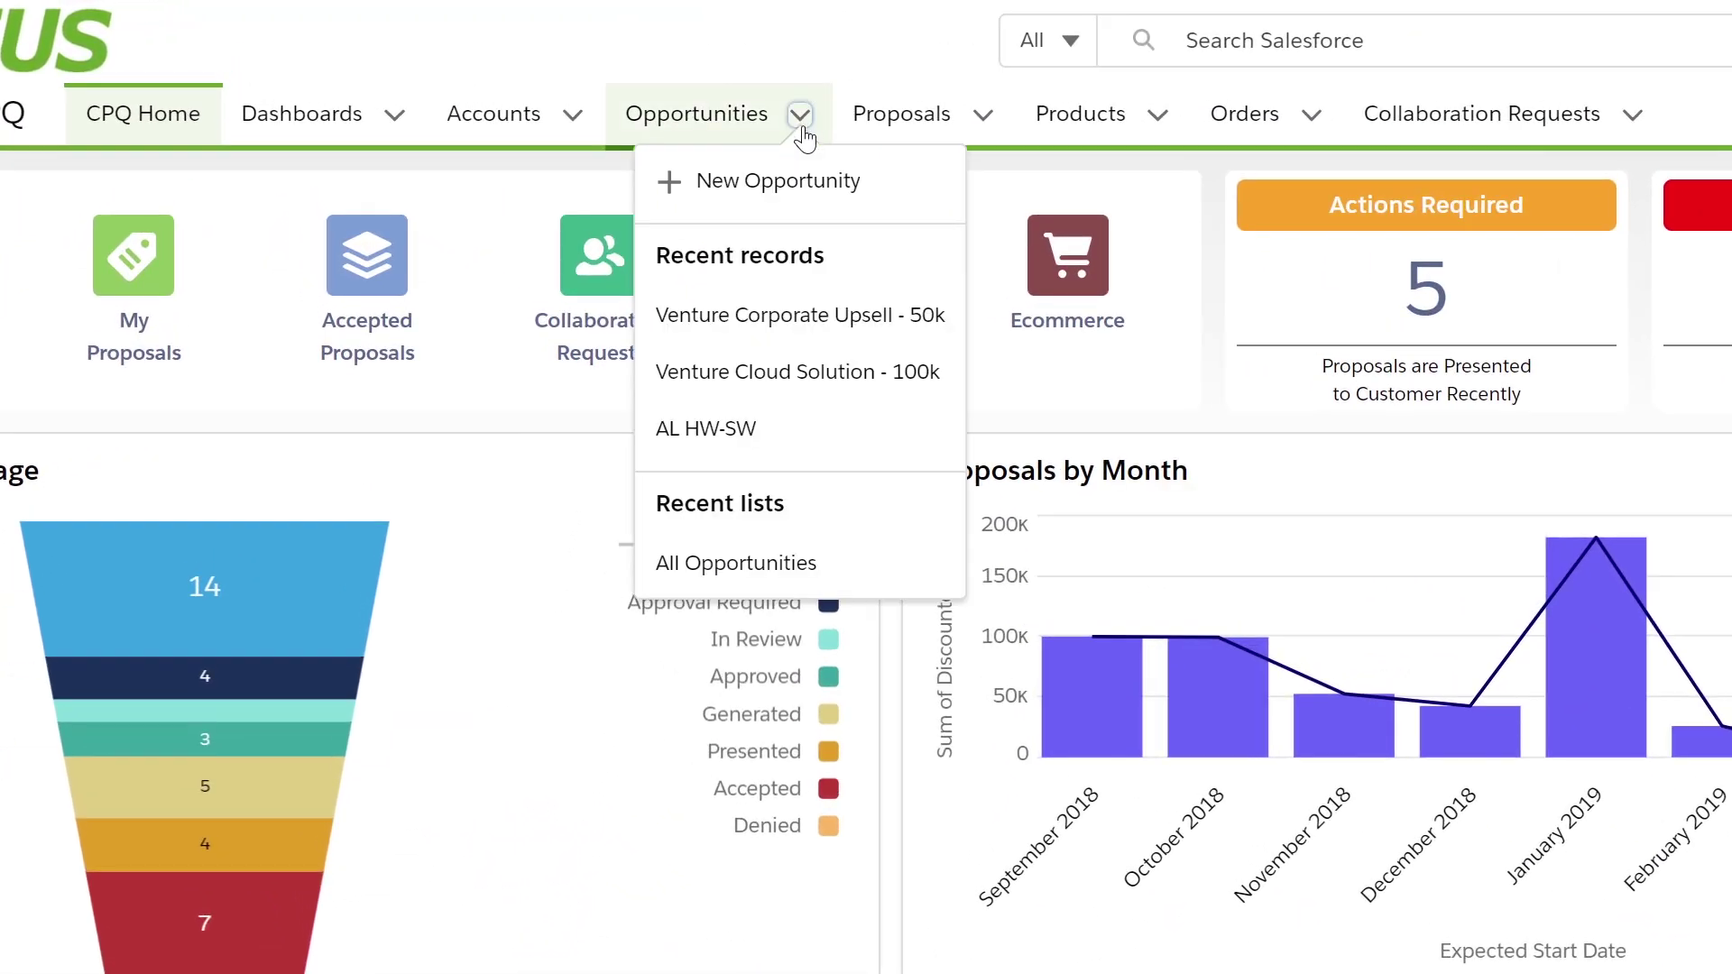
{"action": "left_click", "coordinate": [809, 377]}
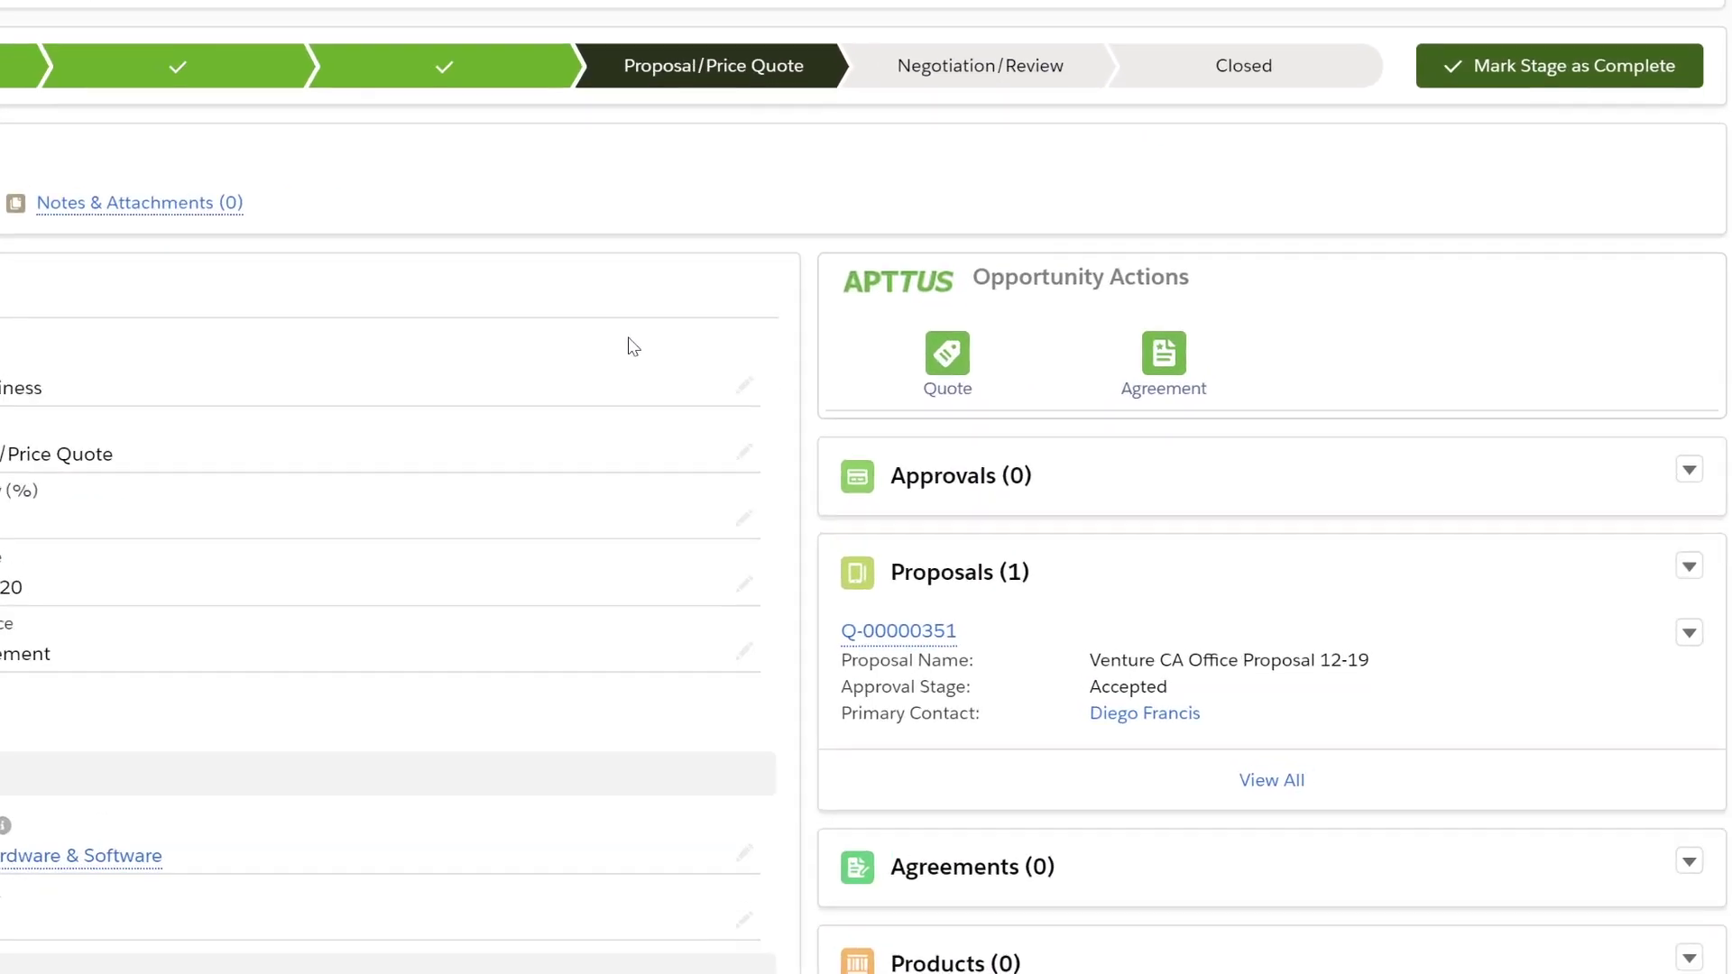
{"action": "left_click", "coordinate": [782, 320]}
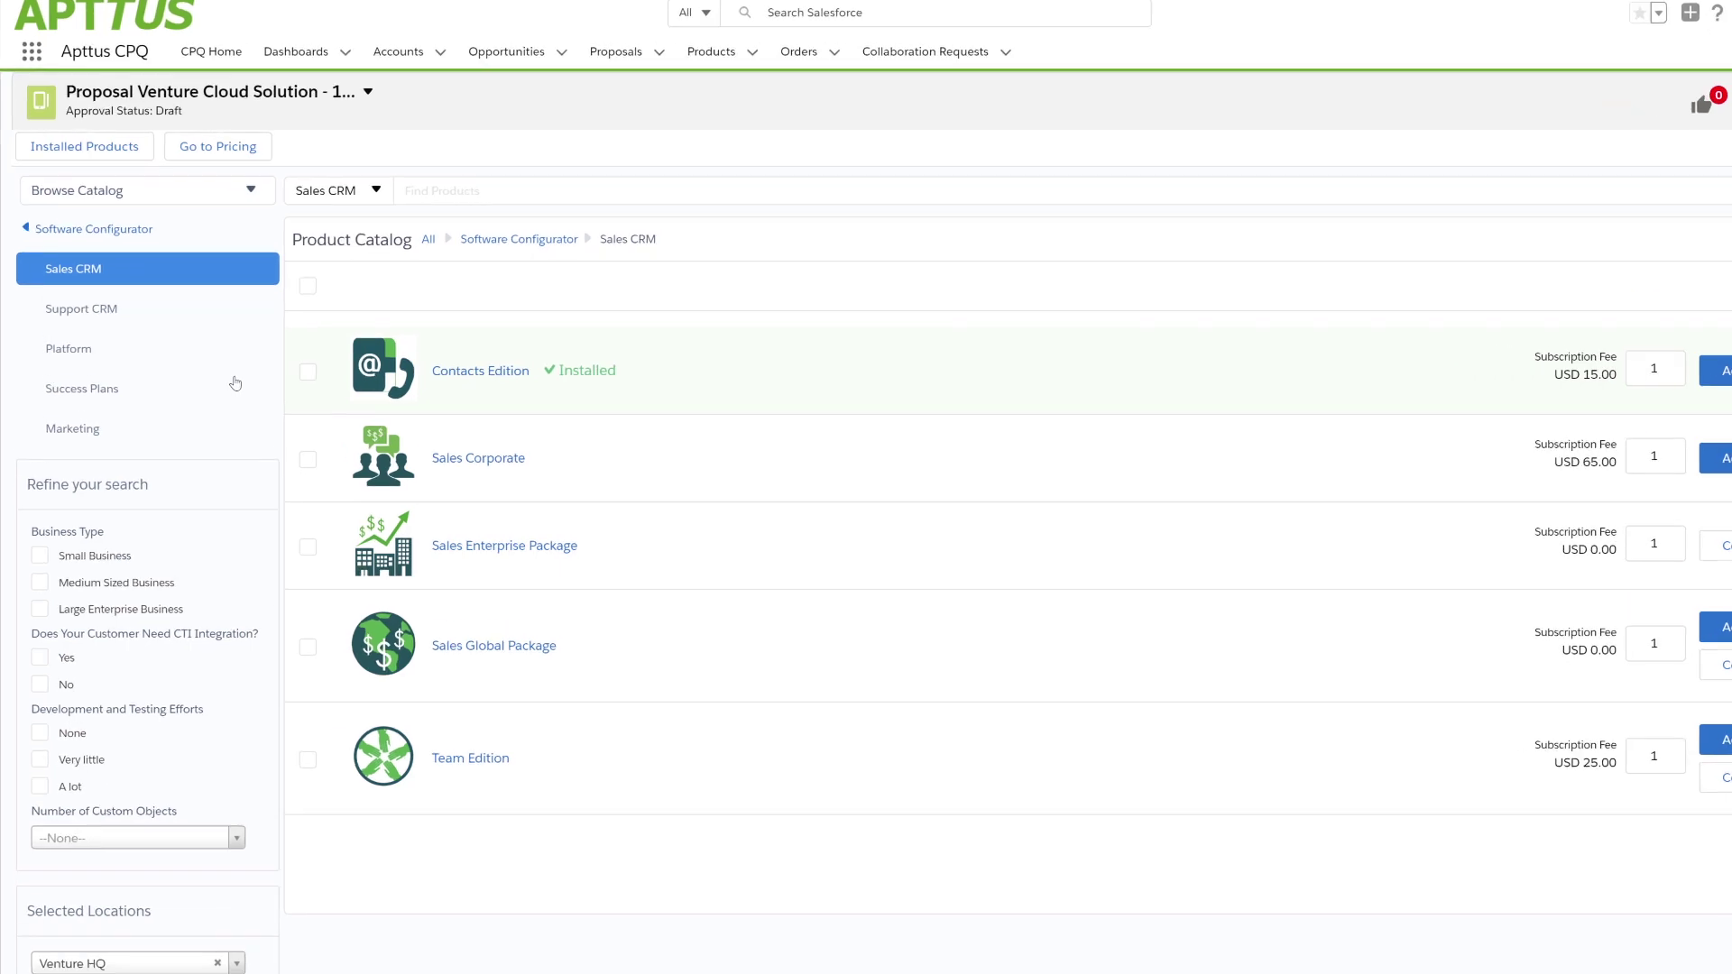
- Browse the Cloud Servers category and add the Cloud Server Solution for configuration
{"action": "left_click", "coordinate": [235, 189]}
{"action": "mouse_move", "coordinate": [149, 432]}
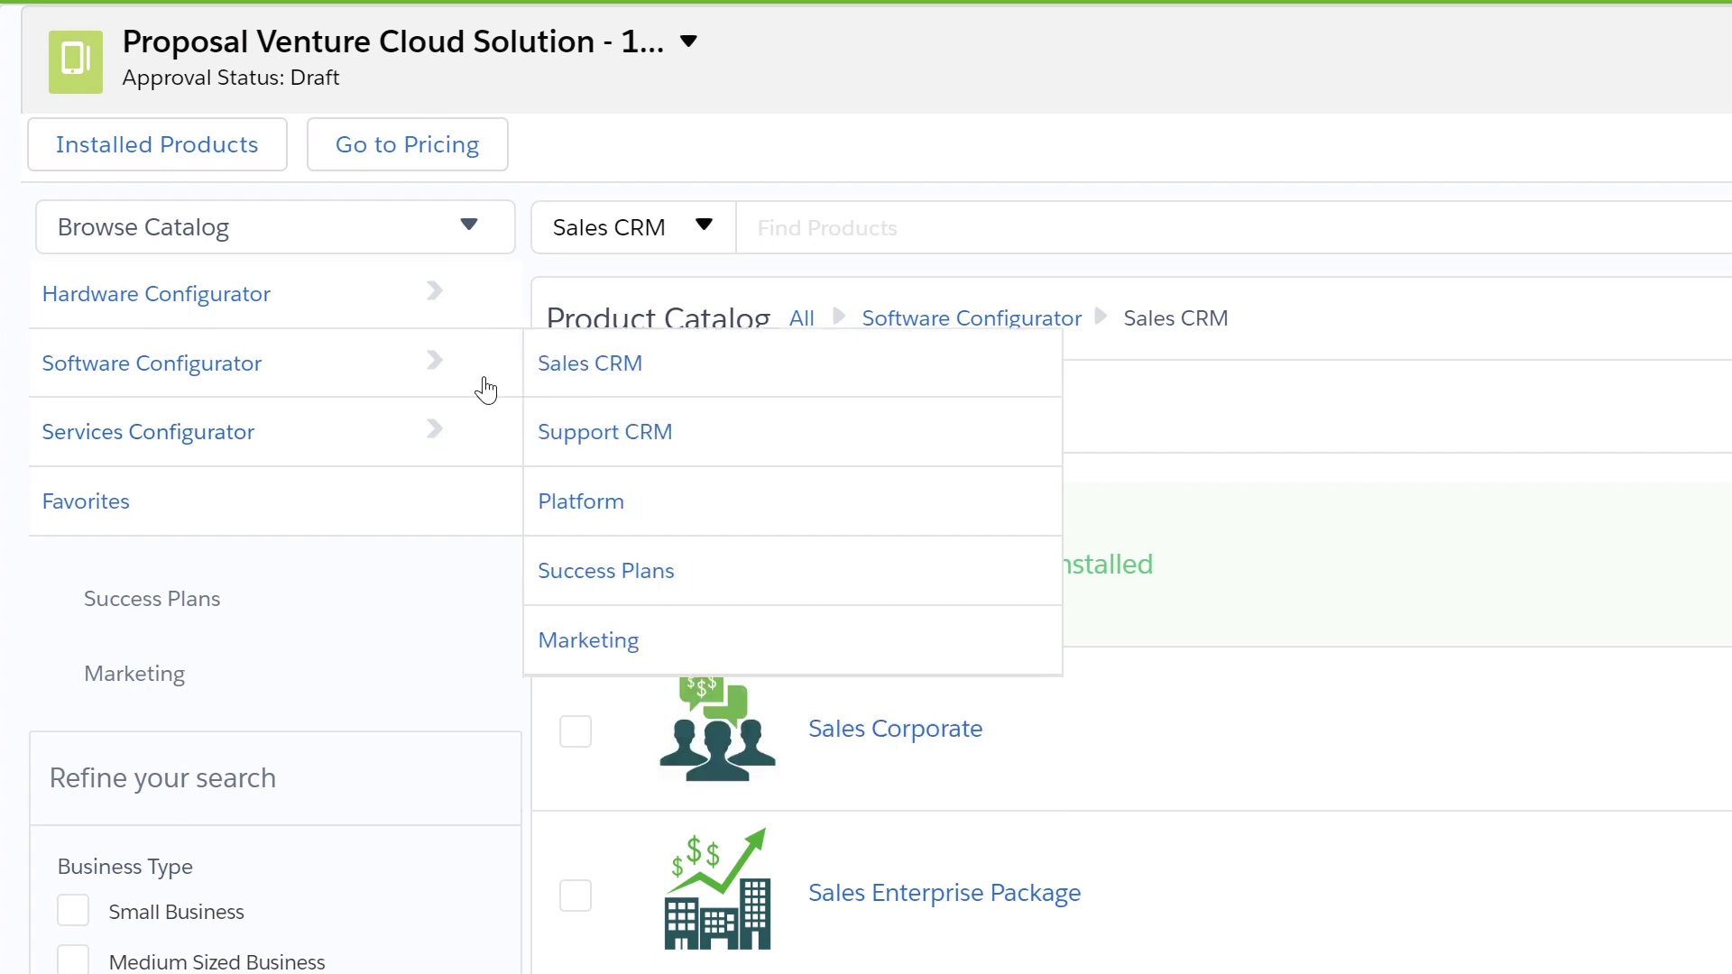
{"action": "mouse_move", "coordinate": [156, 293]}
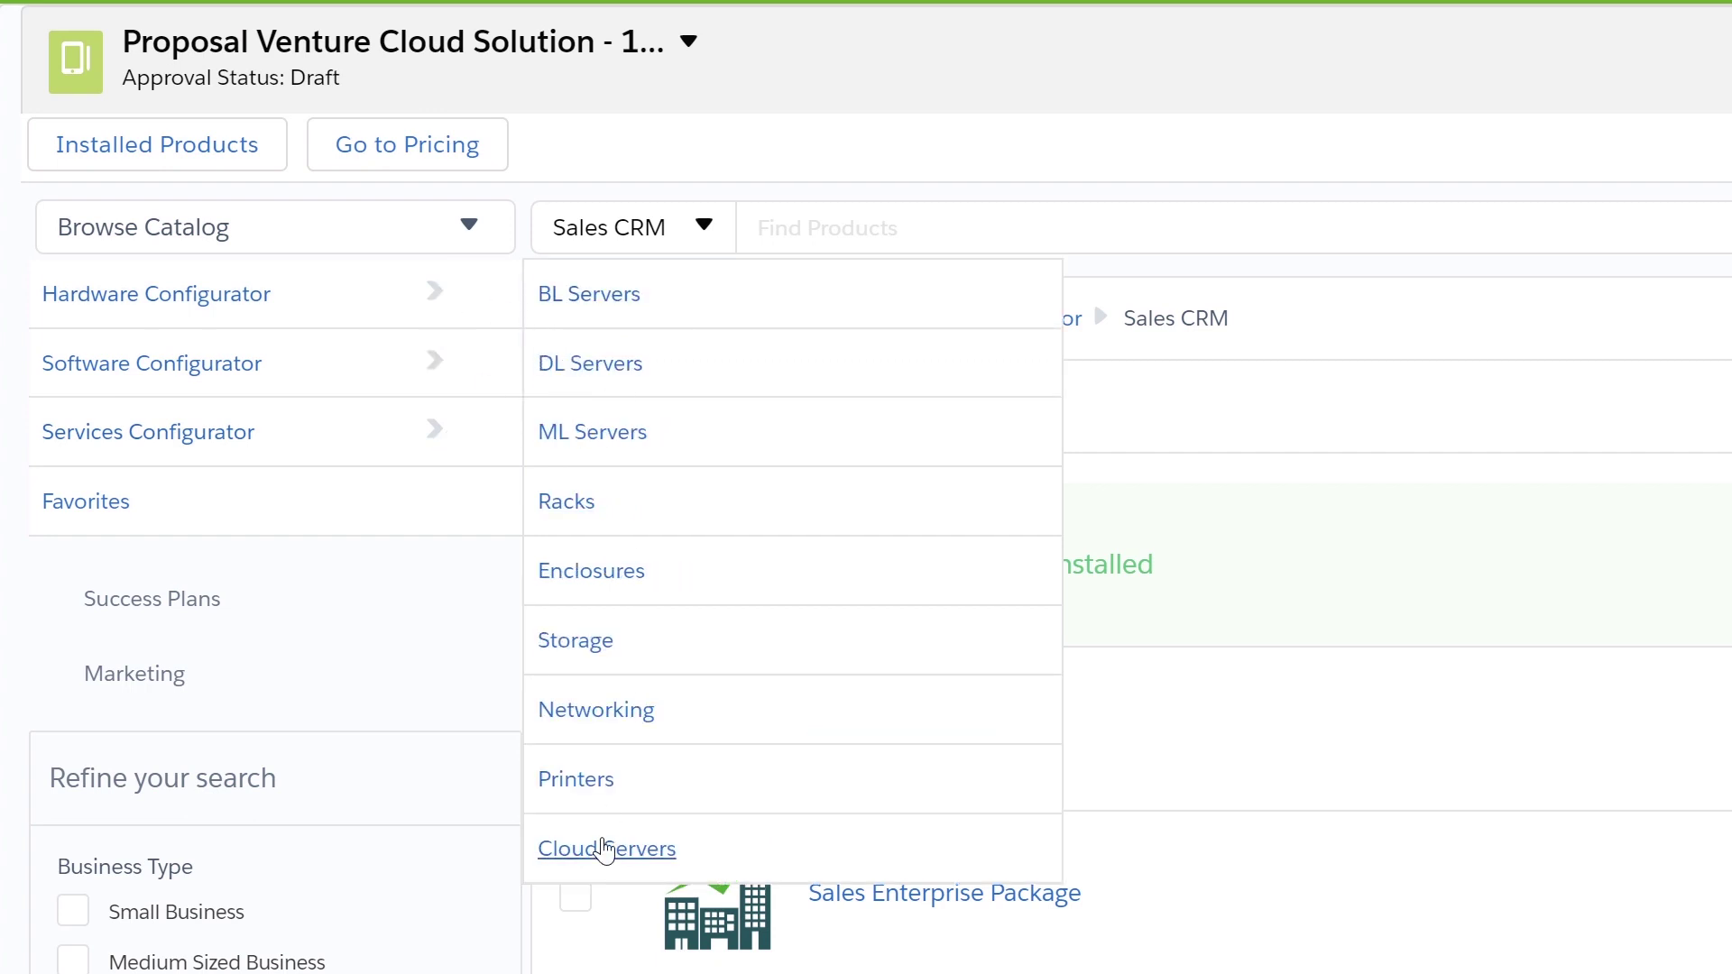
{"action": "left_click", "coordinate": [606, 847]}
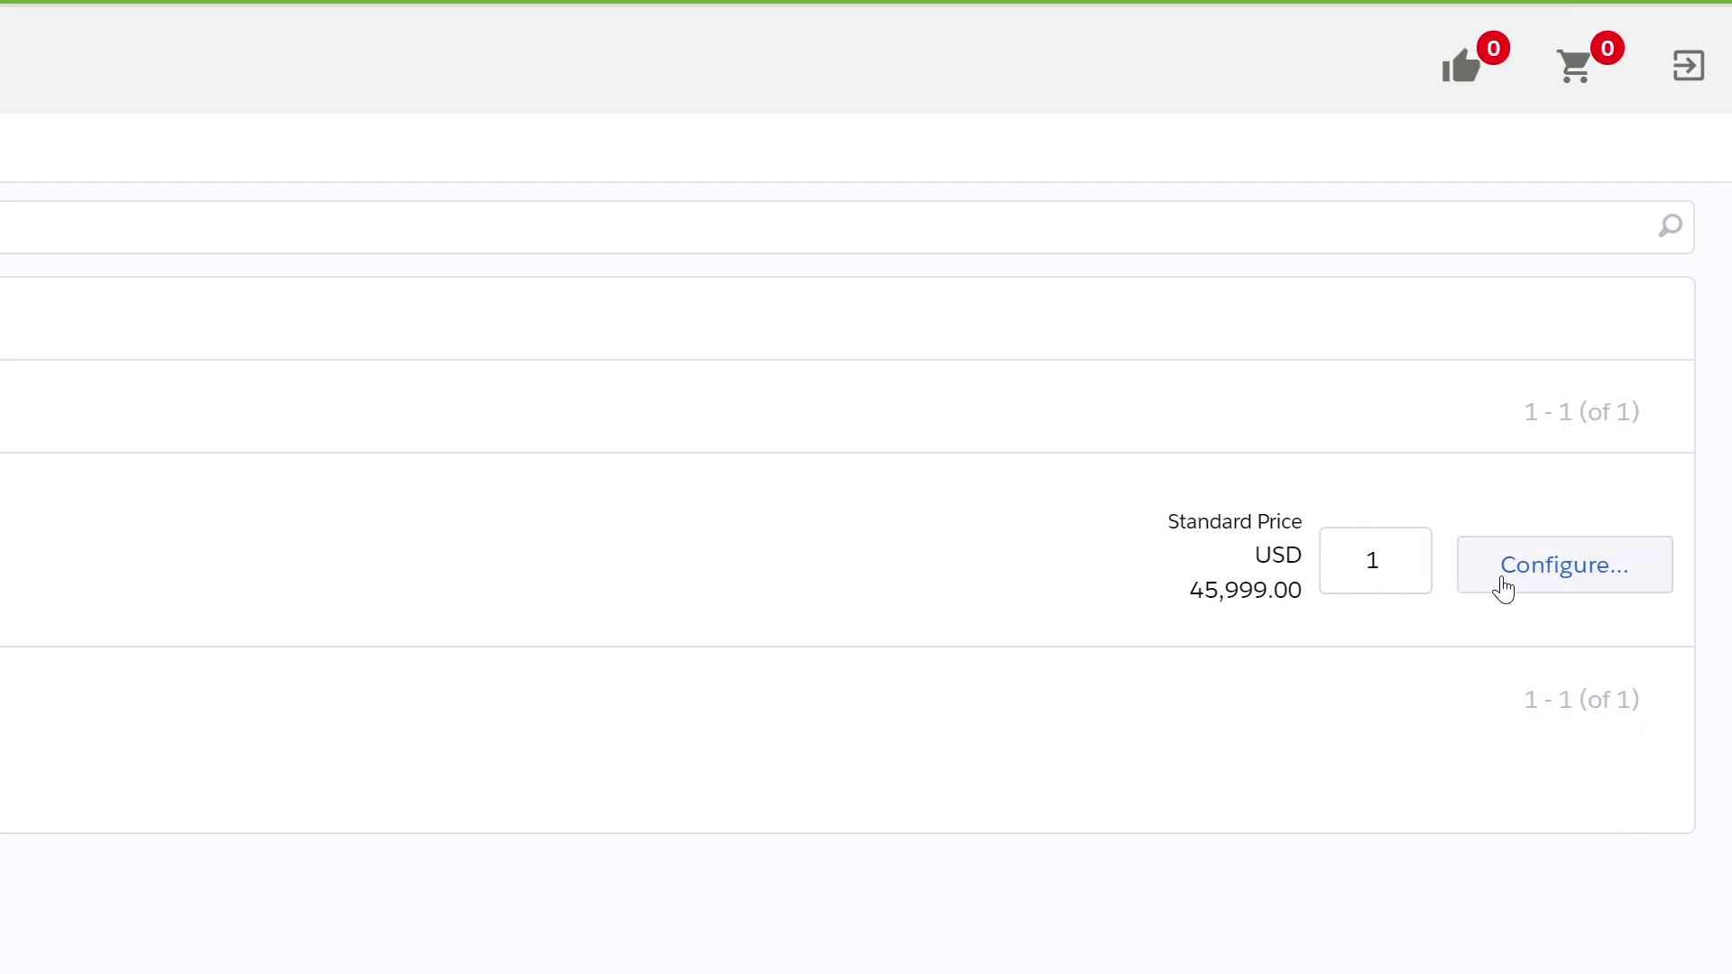
{"action": "left_click", "coordinate": [1504, 588]}
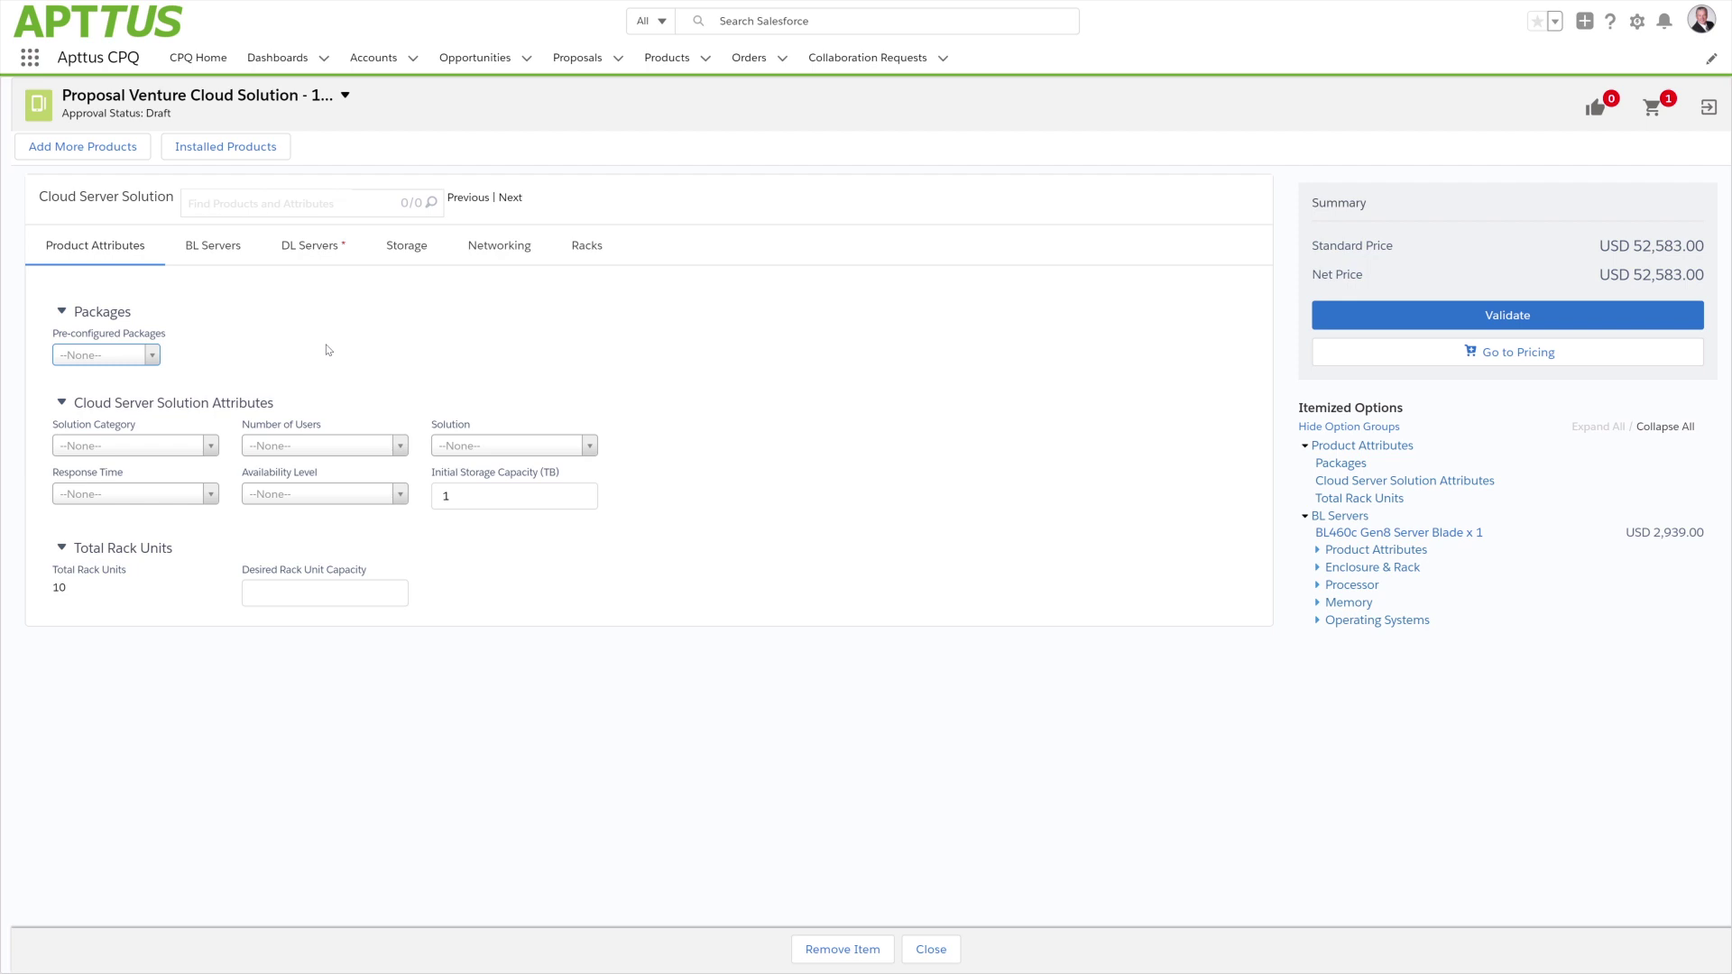
- Set Premium package, Data Center category, 5,000 to 10,000 users and Mainframe Migration solution
{"action": "left_click", "coordinate": [154, 358]}
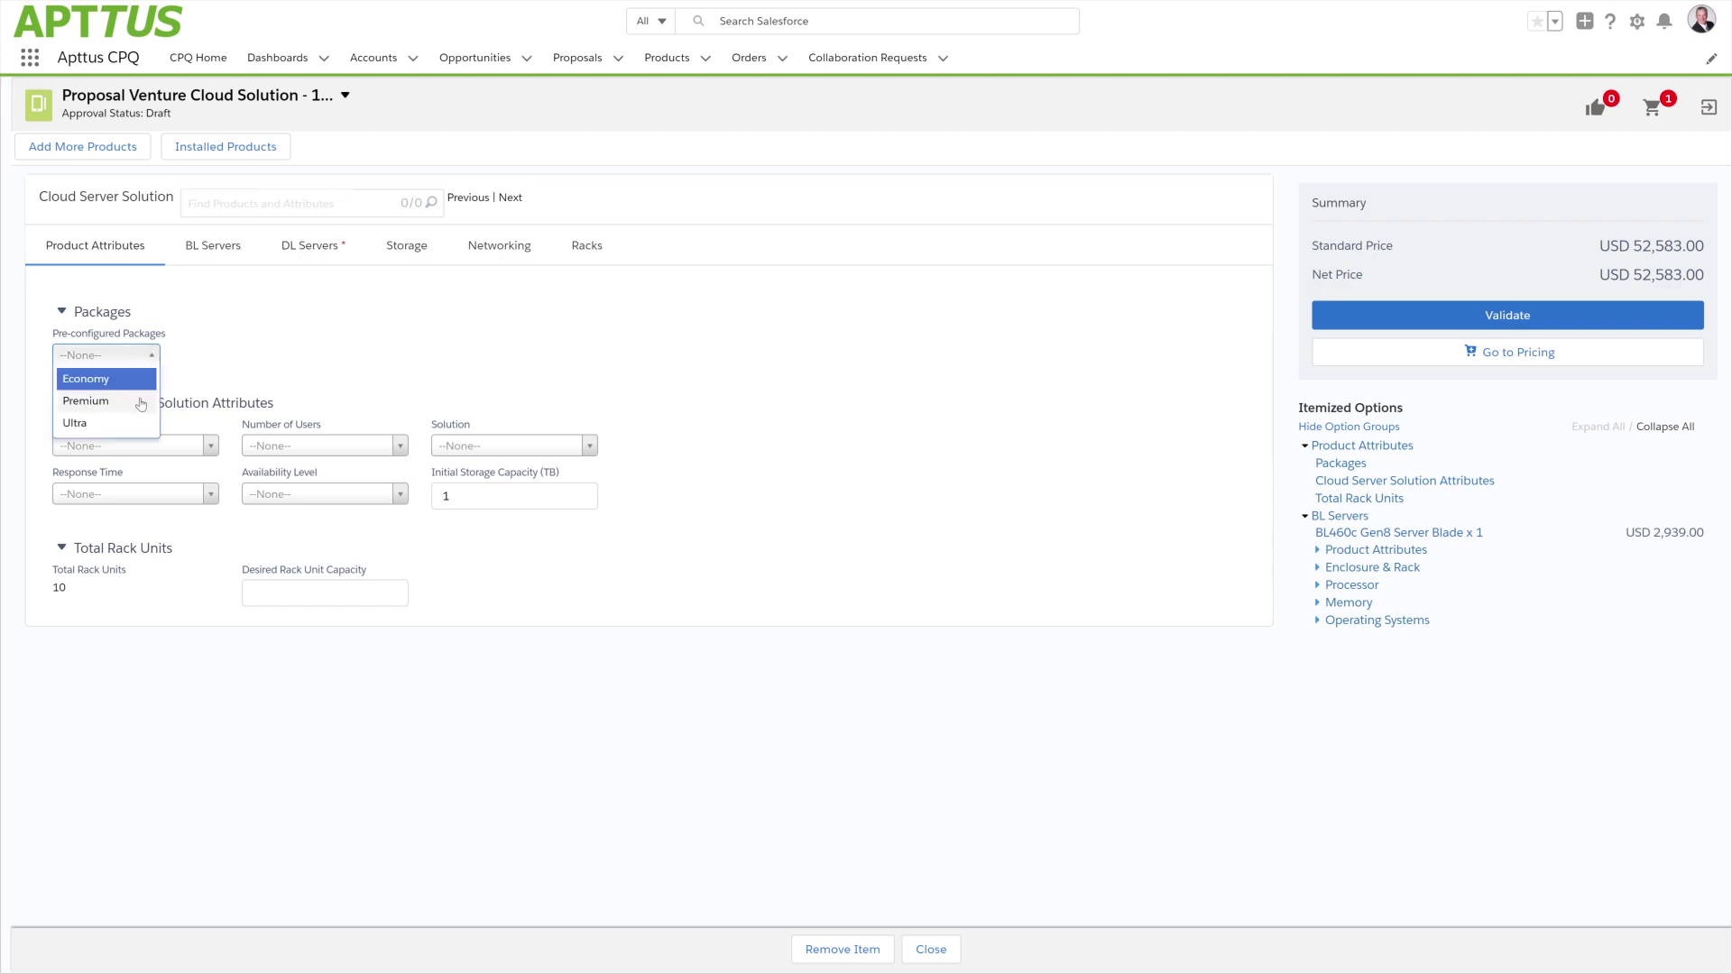
{"action": "left_click", "coordinate": [85, 400]}
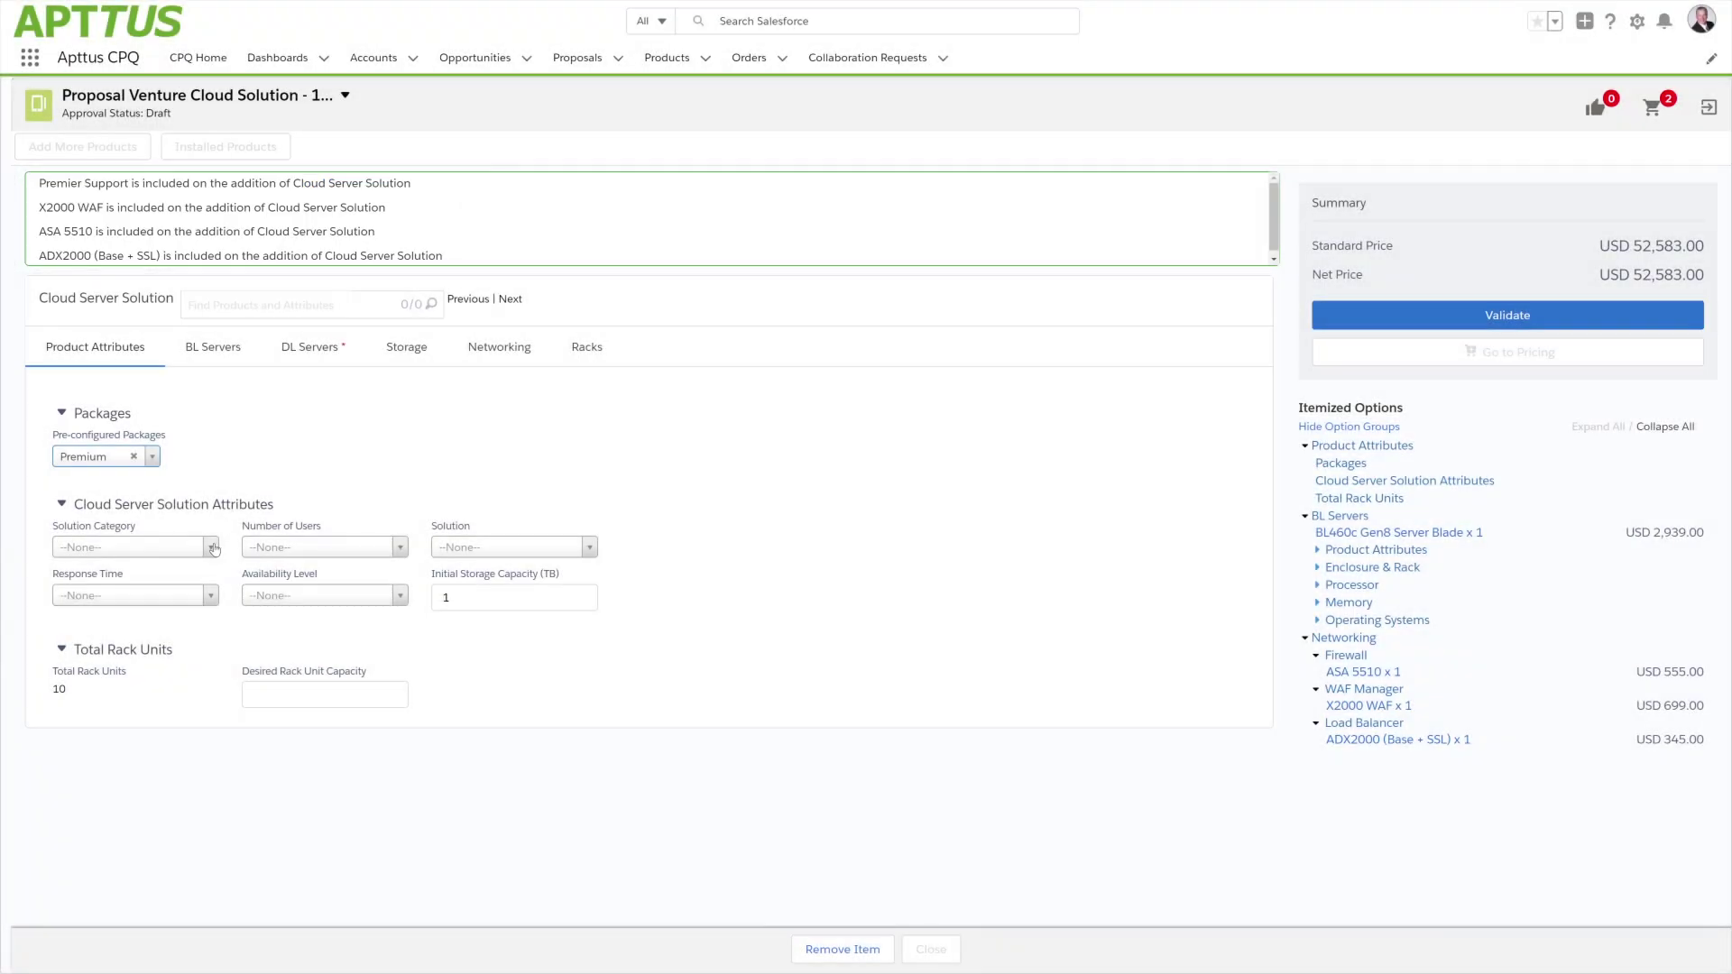
{"action": "left_click", "coordinate": [213, 547]}
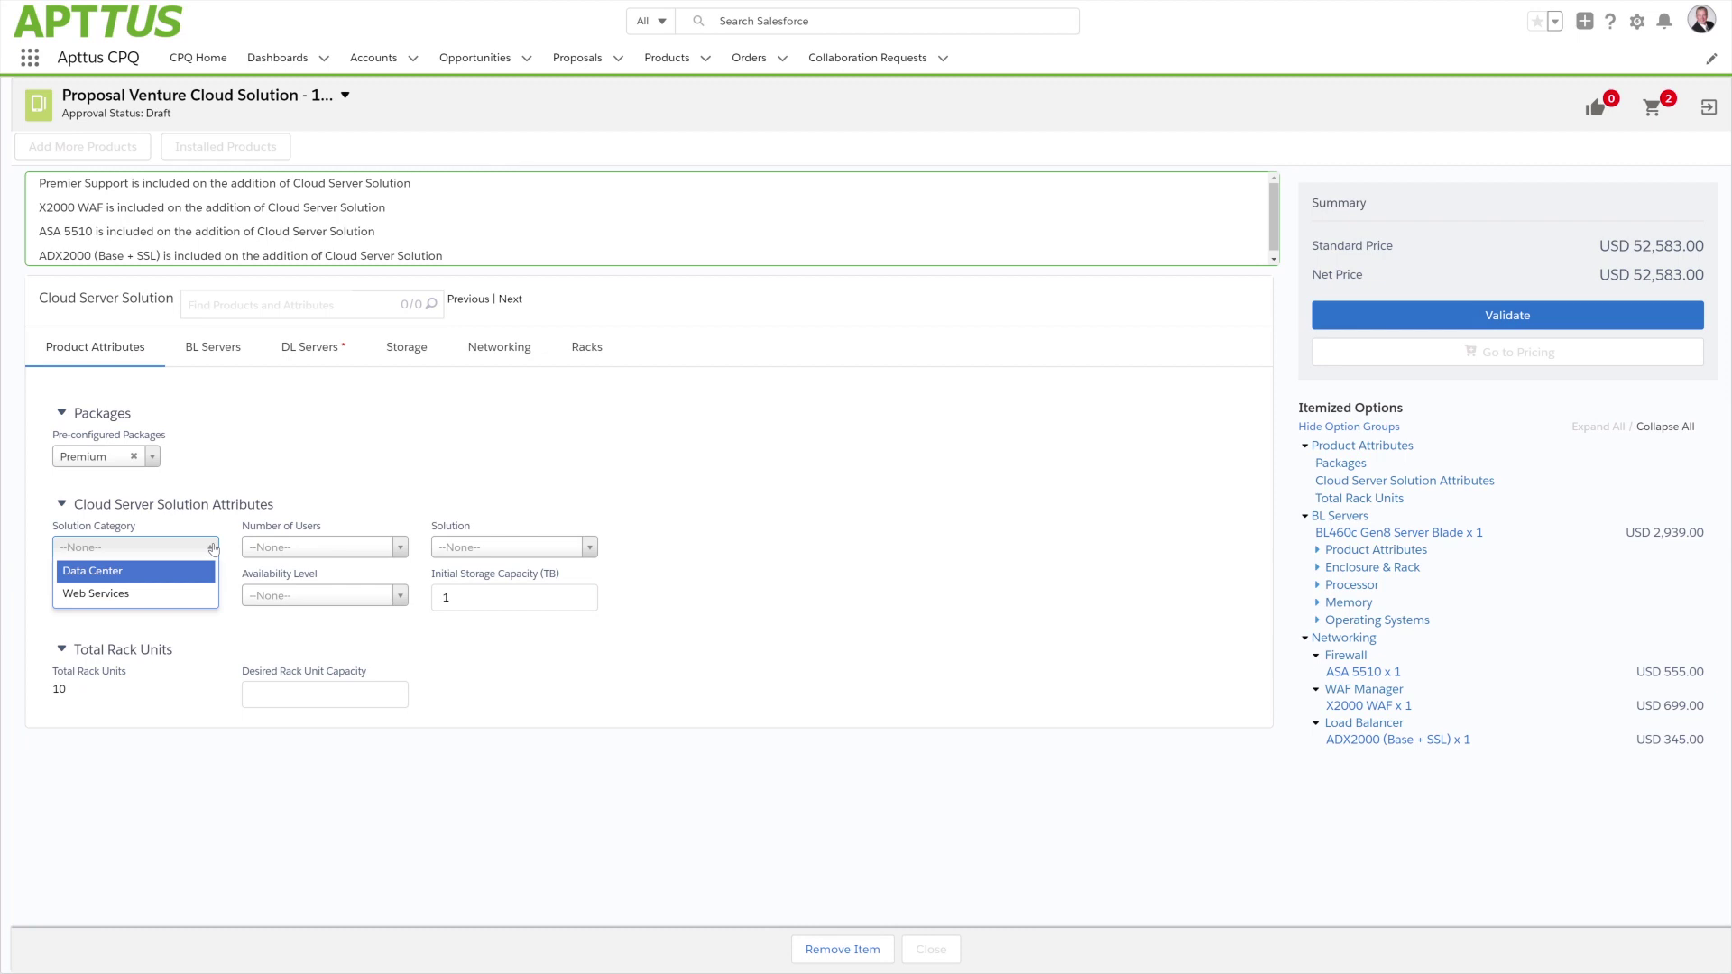
{"action": "left_click", "coordinate": [193, 574]}
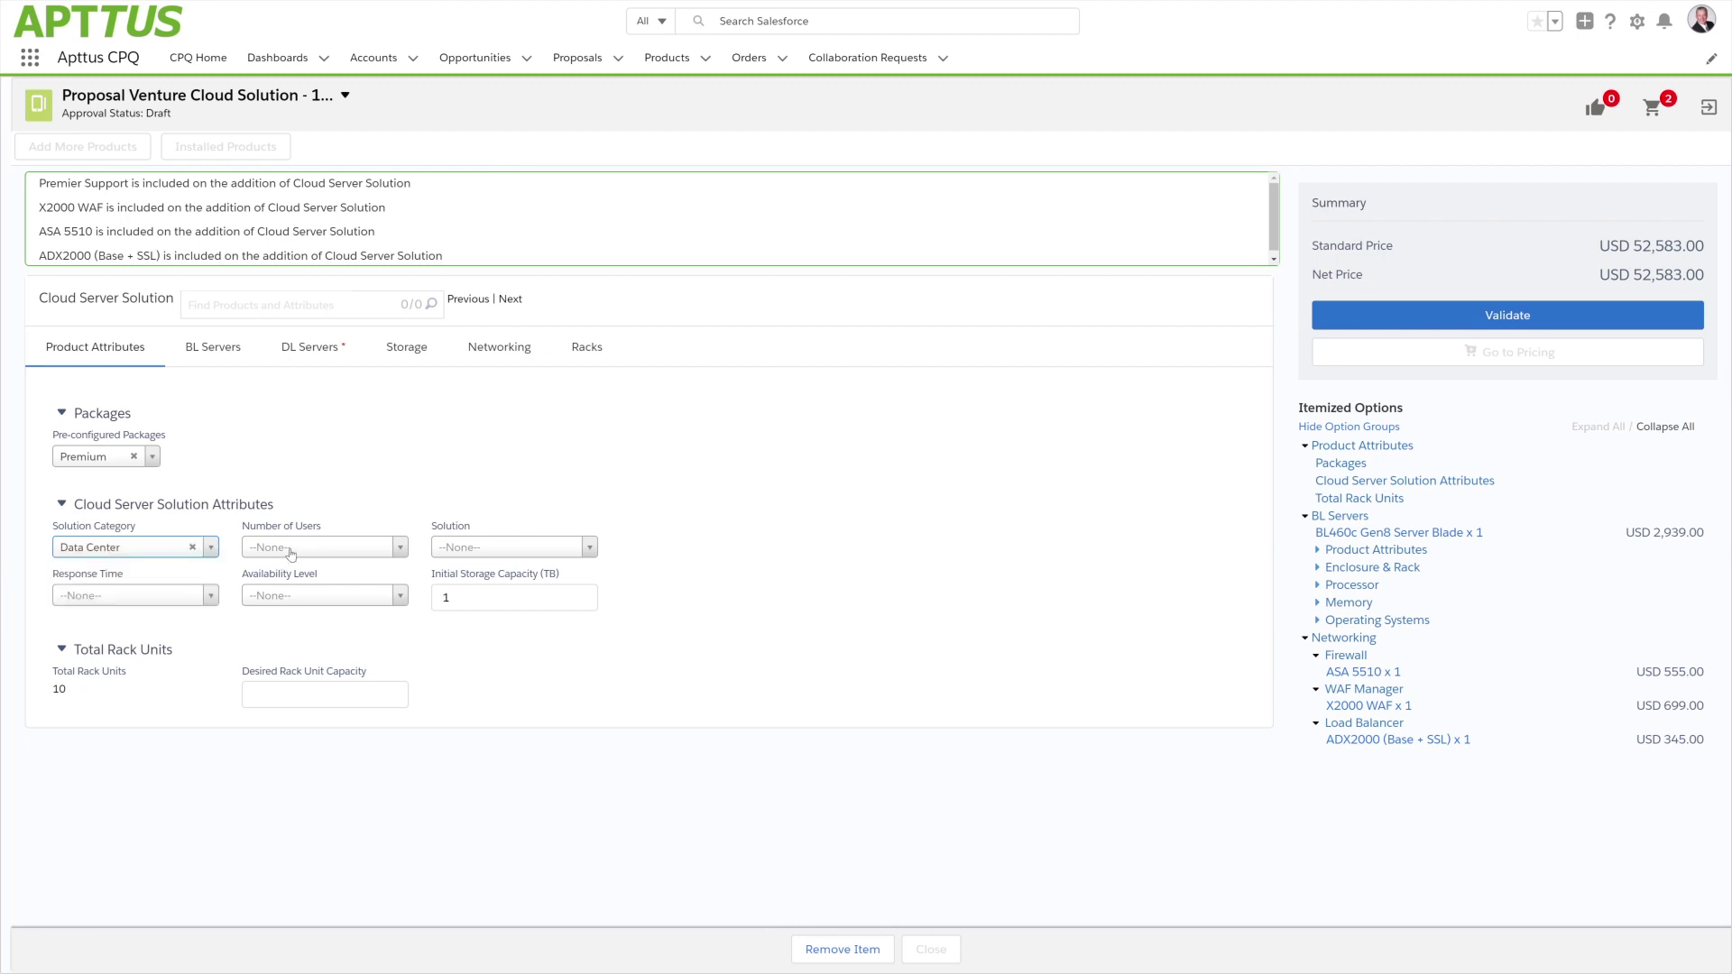
{"action": "left_click", "coordinate": [291, 547]}
{"action": "left_click", "coordinate": [290, 590]}
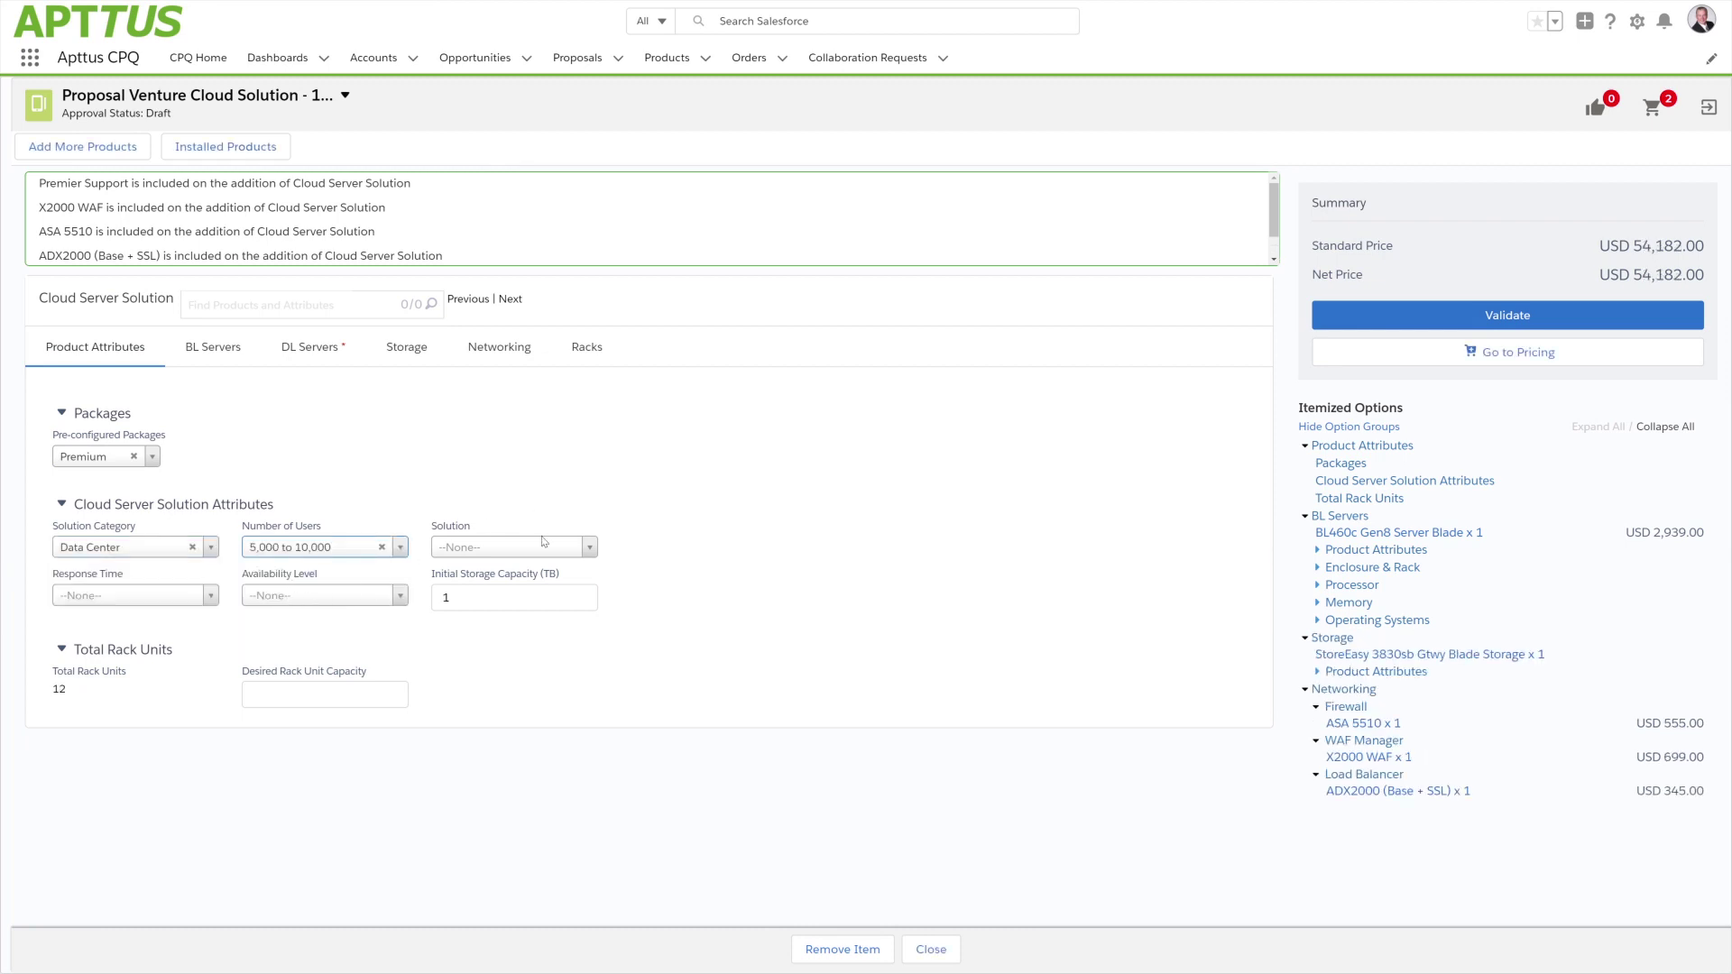
{"action": "left_click", "coordinate": [541, 547]}
{"action": "left_click", "coordinate": [522, 576]}
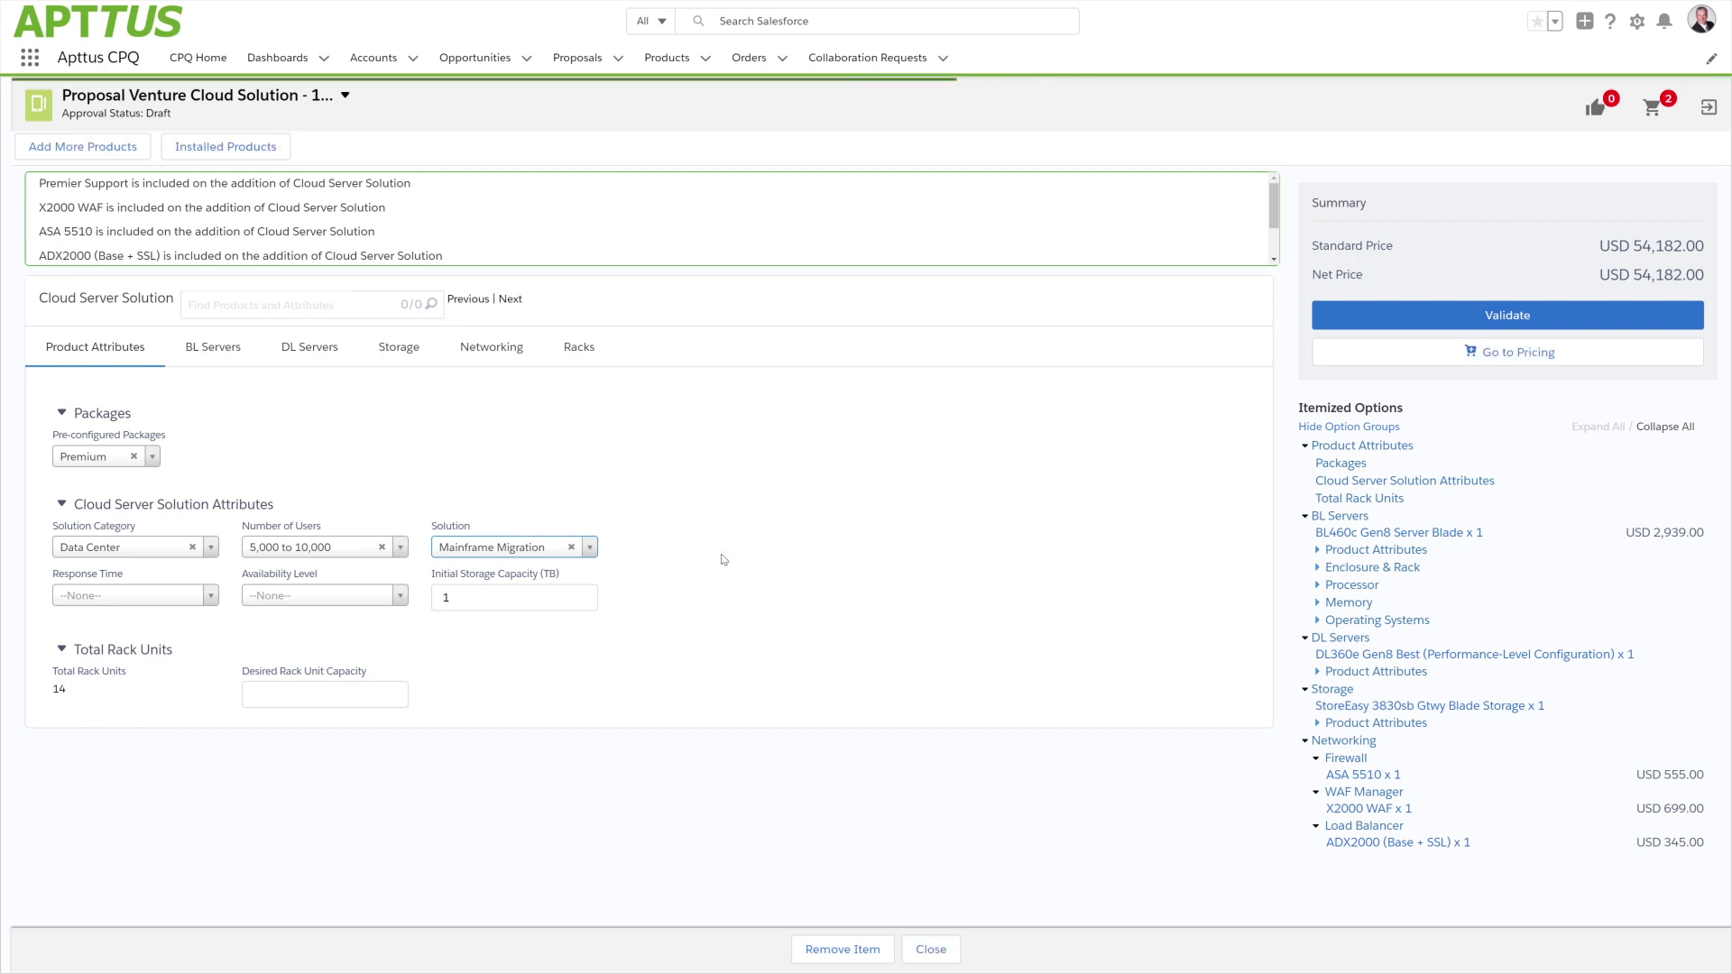
- Set response time 1-3 Seconds and Standard Availability, then view the BL Servers options
{"action": "left_click", "coordinate": [184, 599]}
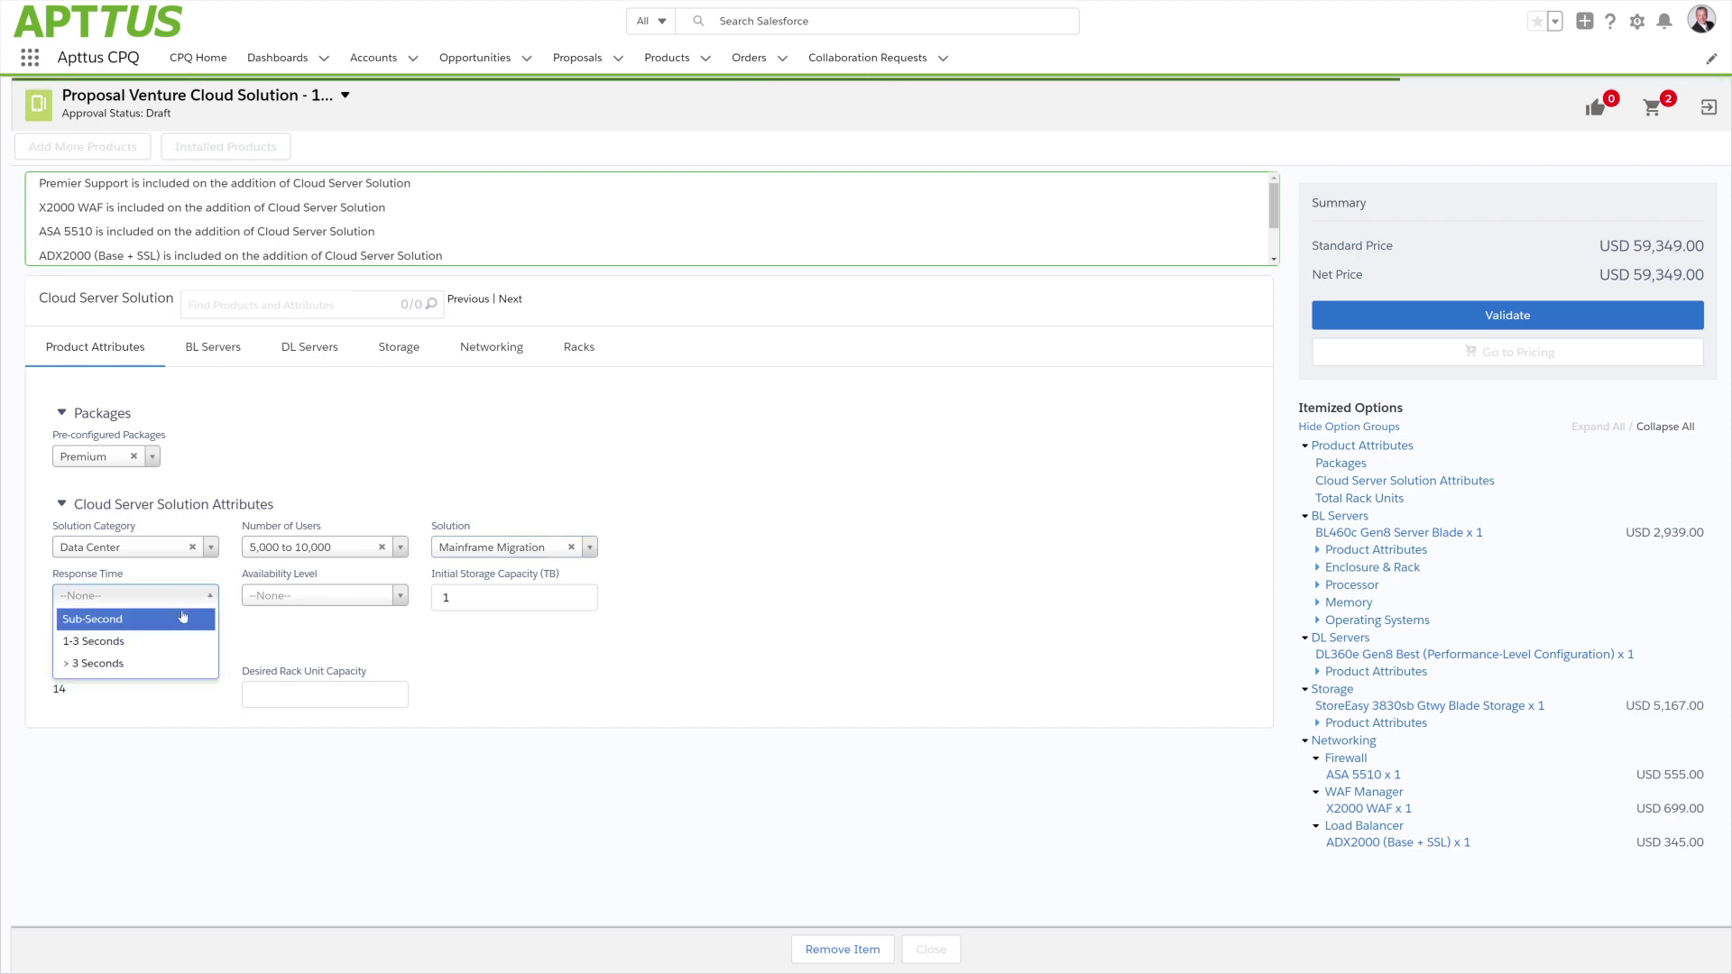
{"action": "left_click", "coordinate": [180, 642]}
{"action": "left_click", "coordinate": [310, 600]}
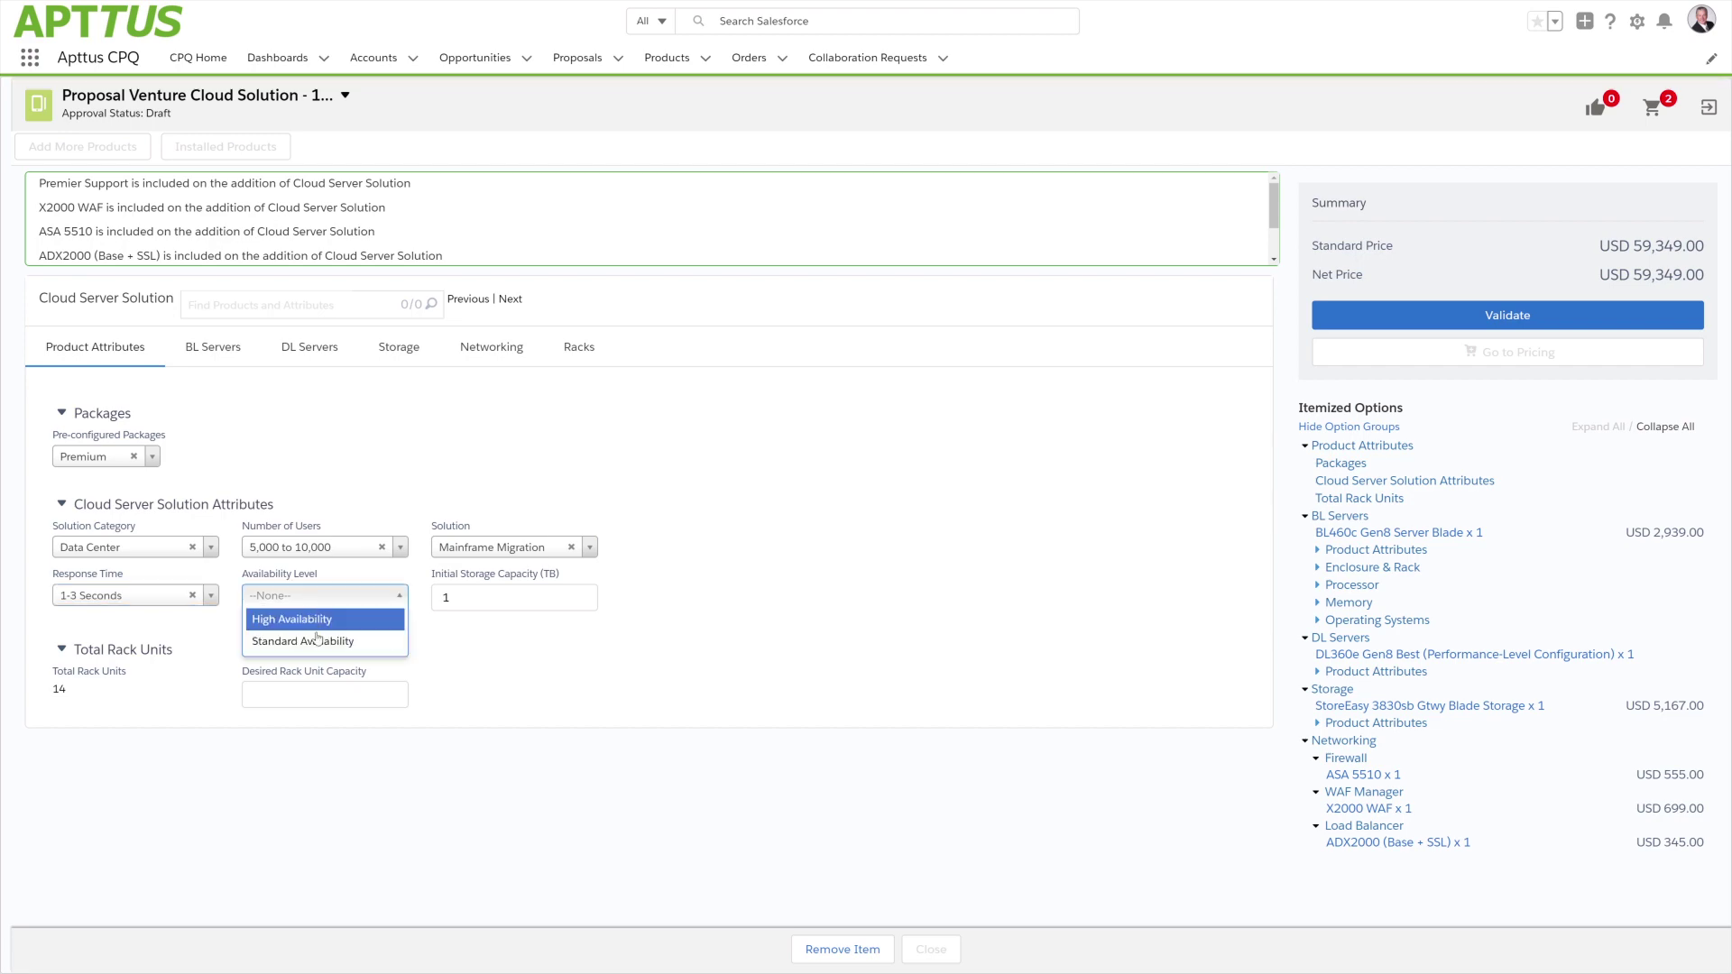
{"action": "left_click", "coordinate": [314, 640]}
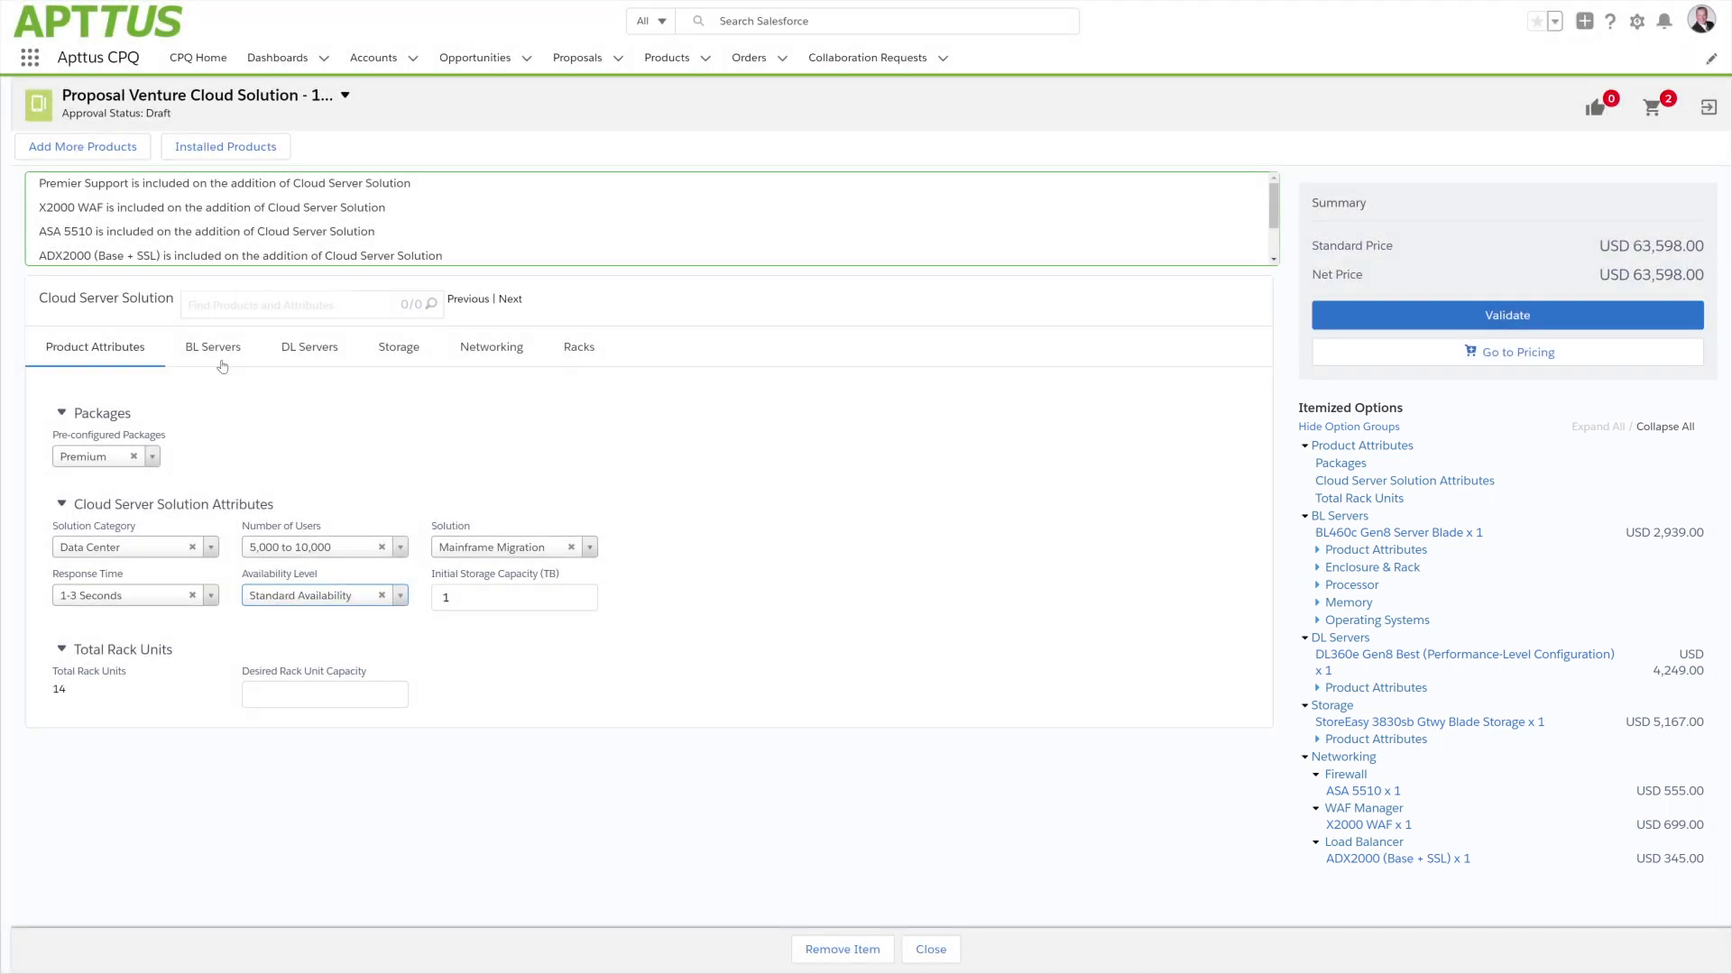
{"action": "left_click", "coordinate": [217, 350]}
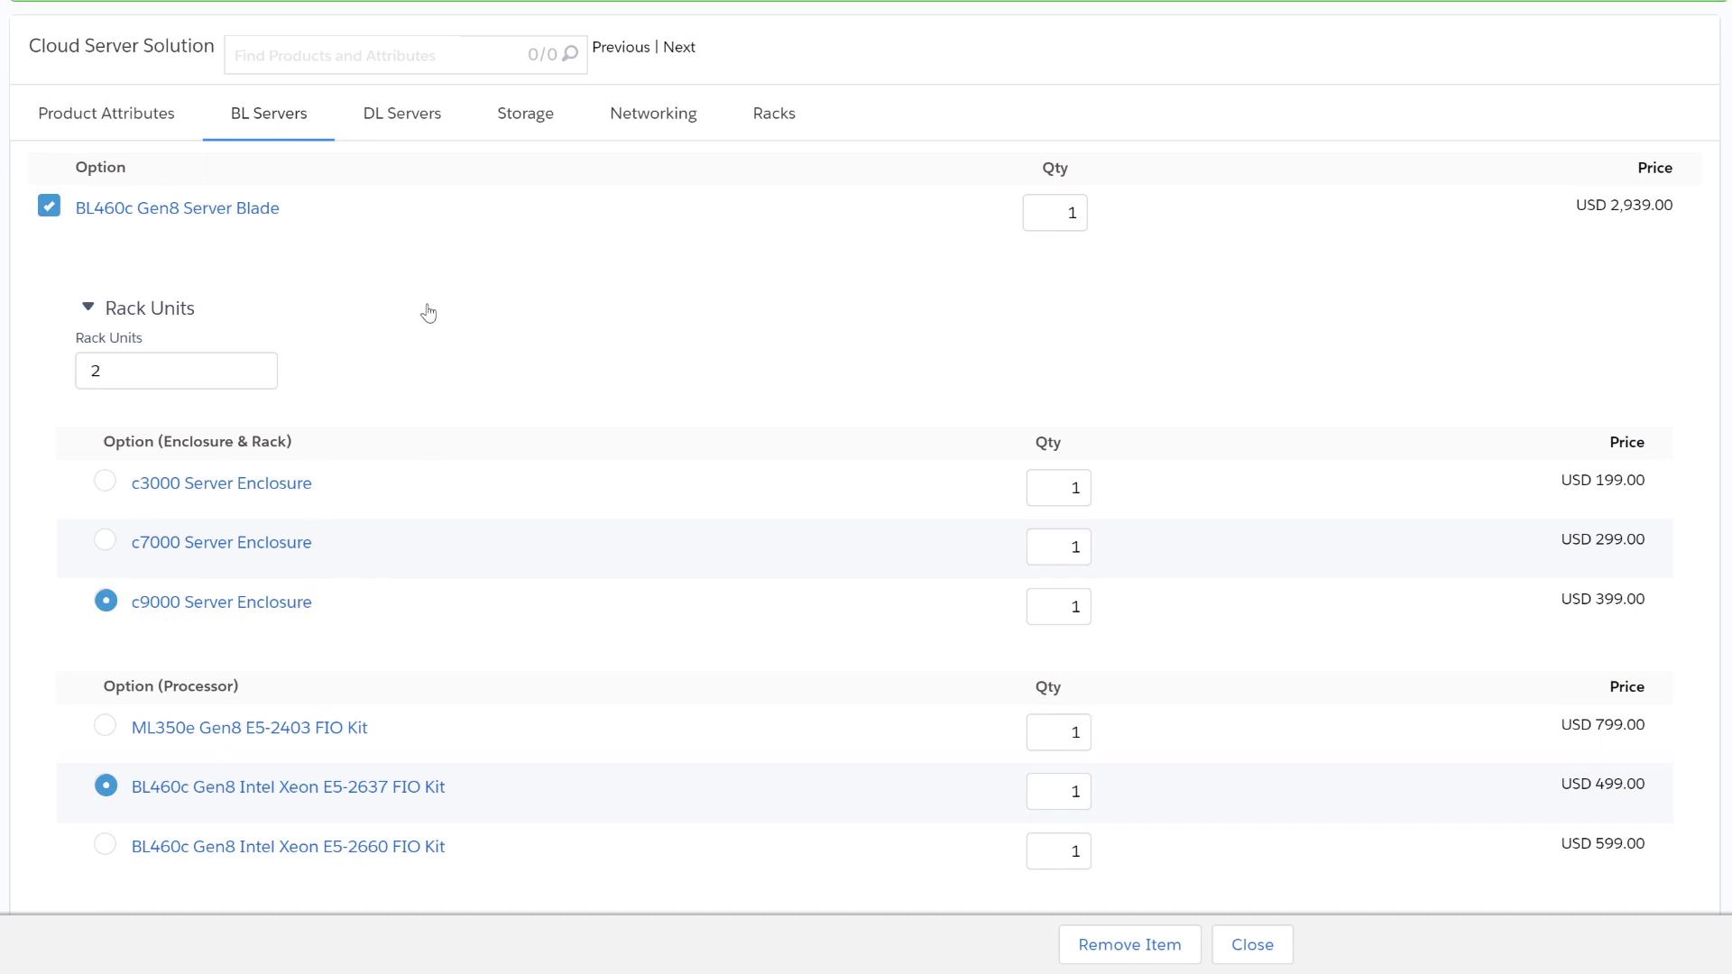
- Review the DL Servers, Storage and Networking options before reaching the Racks options
{"action": "left_click", "coordinate": [395, 125]}
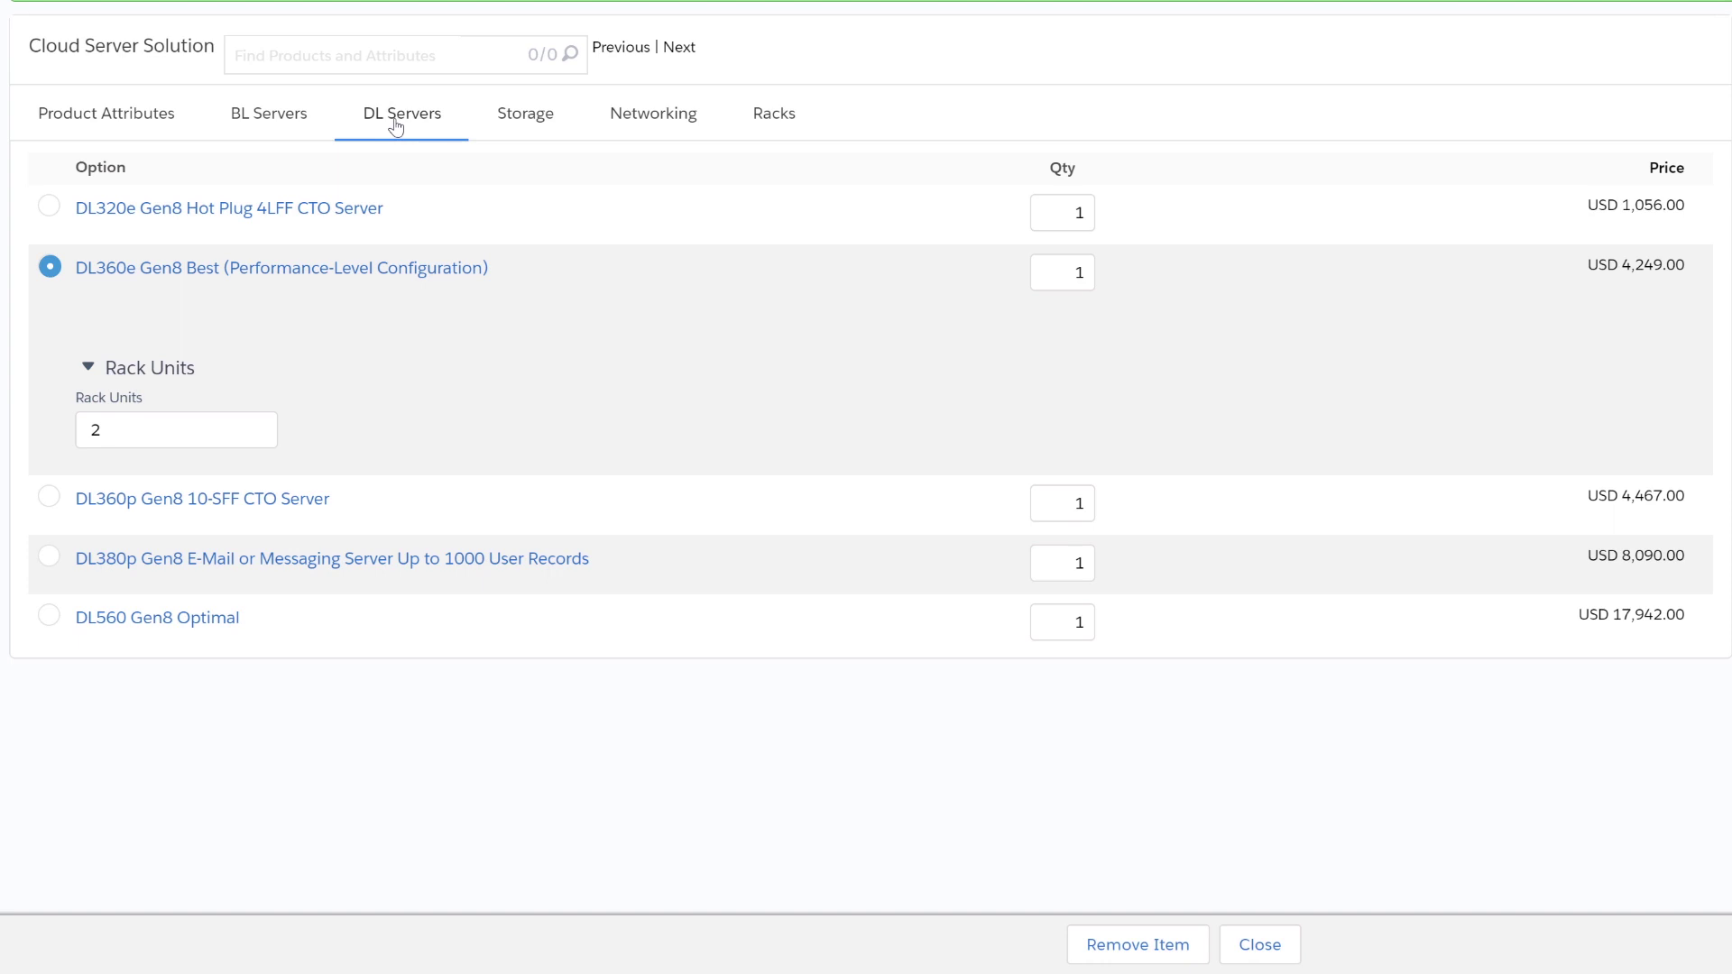
{"action": "left_click", "coordinate": [502, 126]}
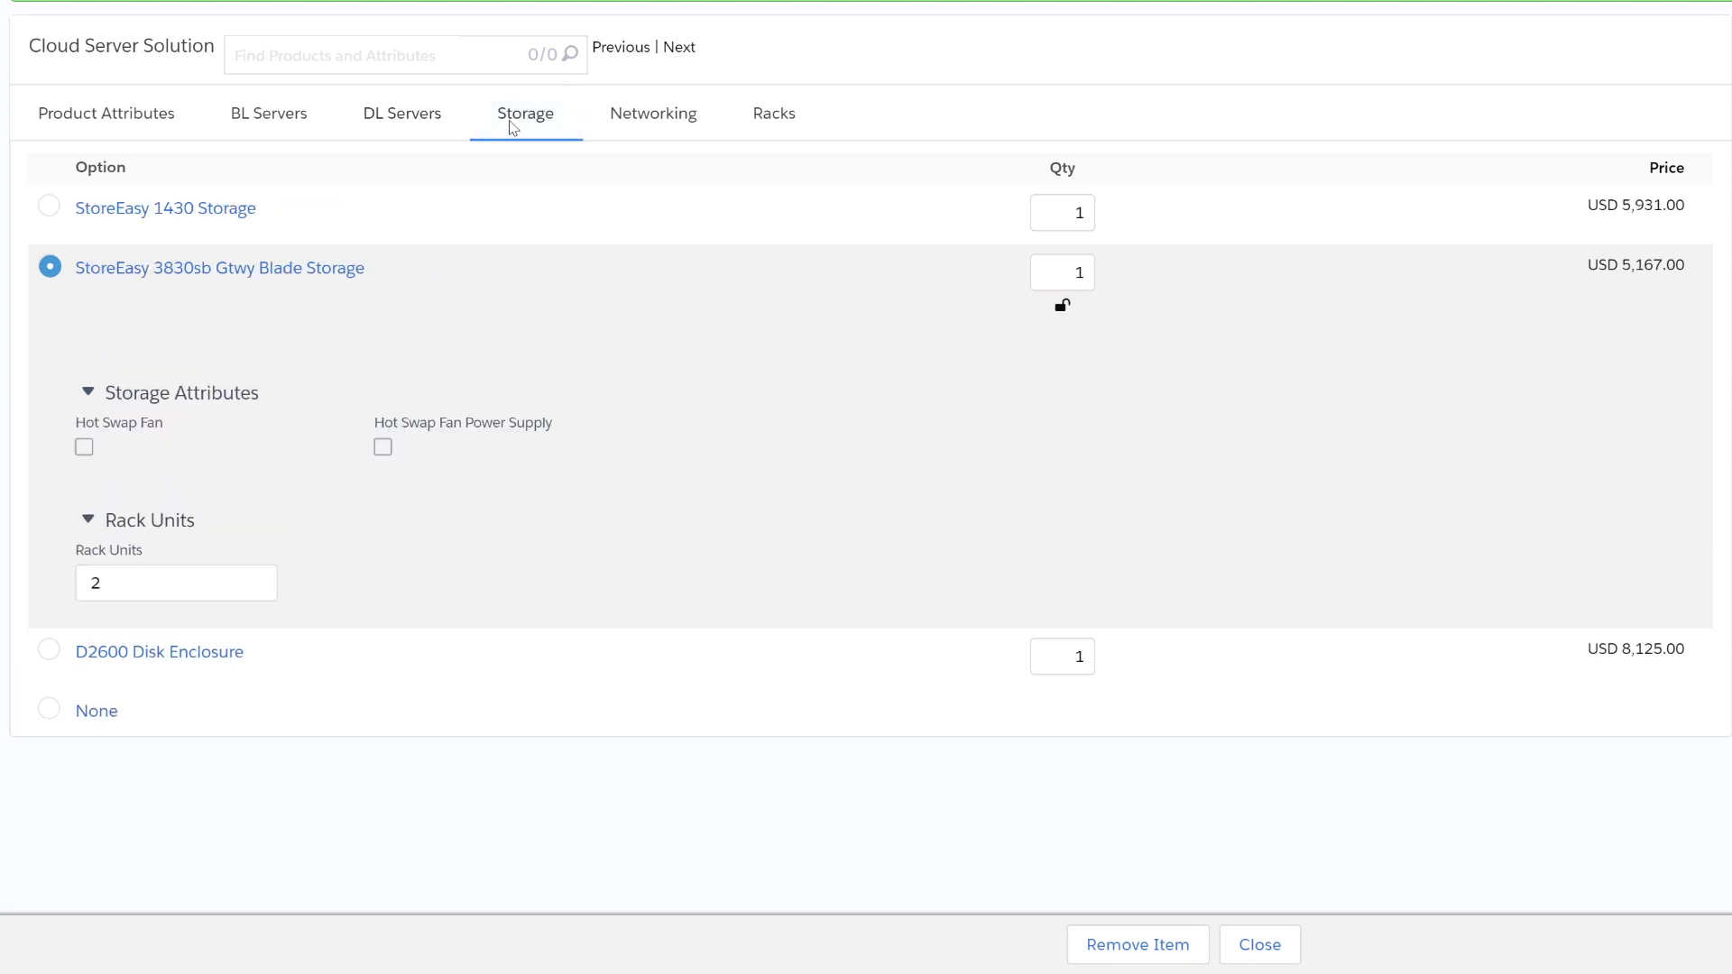
{"action": "left_click", "coordinate": [652, 125]}
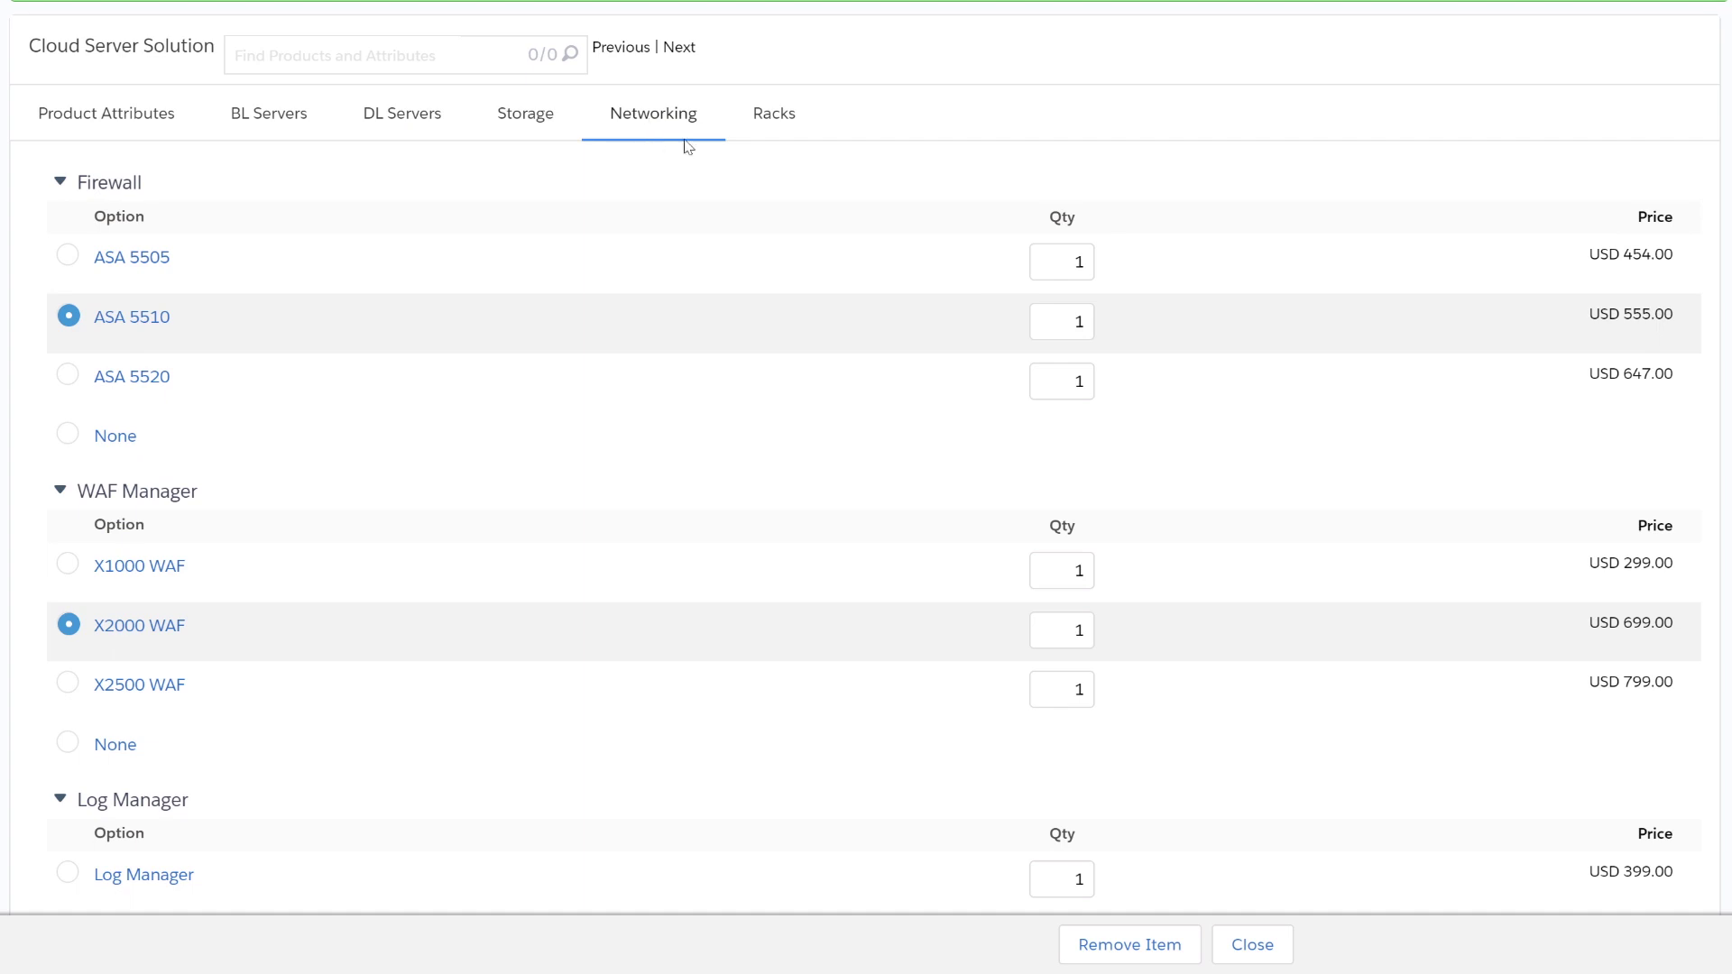
{"action": "left_click", "coordinate": [772, 122]}
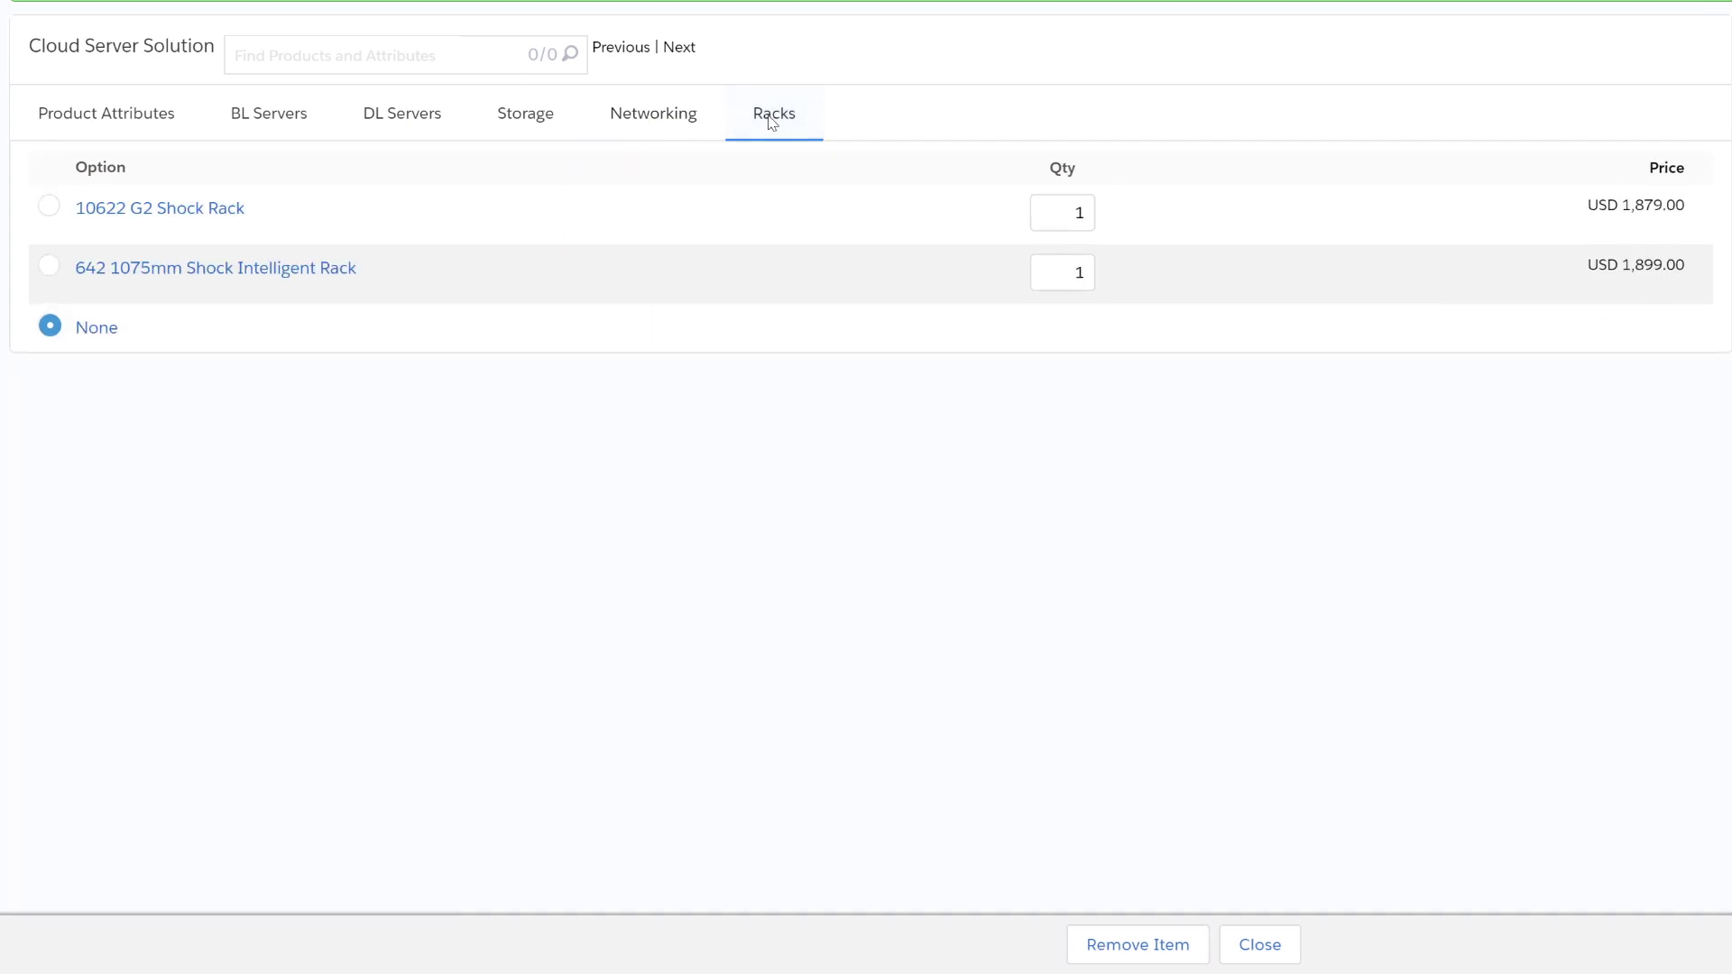
- Choose the 642 1075mm Shock Intelligent Rack with North America power region and Box Mounted arrangement
{"action": "left_click", "coordinate": [48, 267]}
{"action": "left_click", "coordinate": [250, 464]}
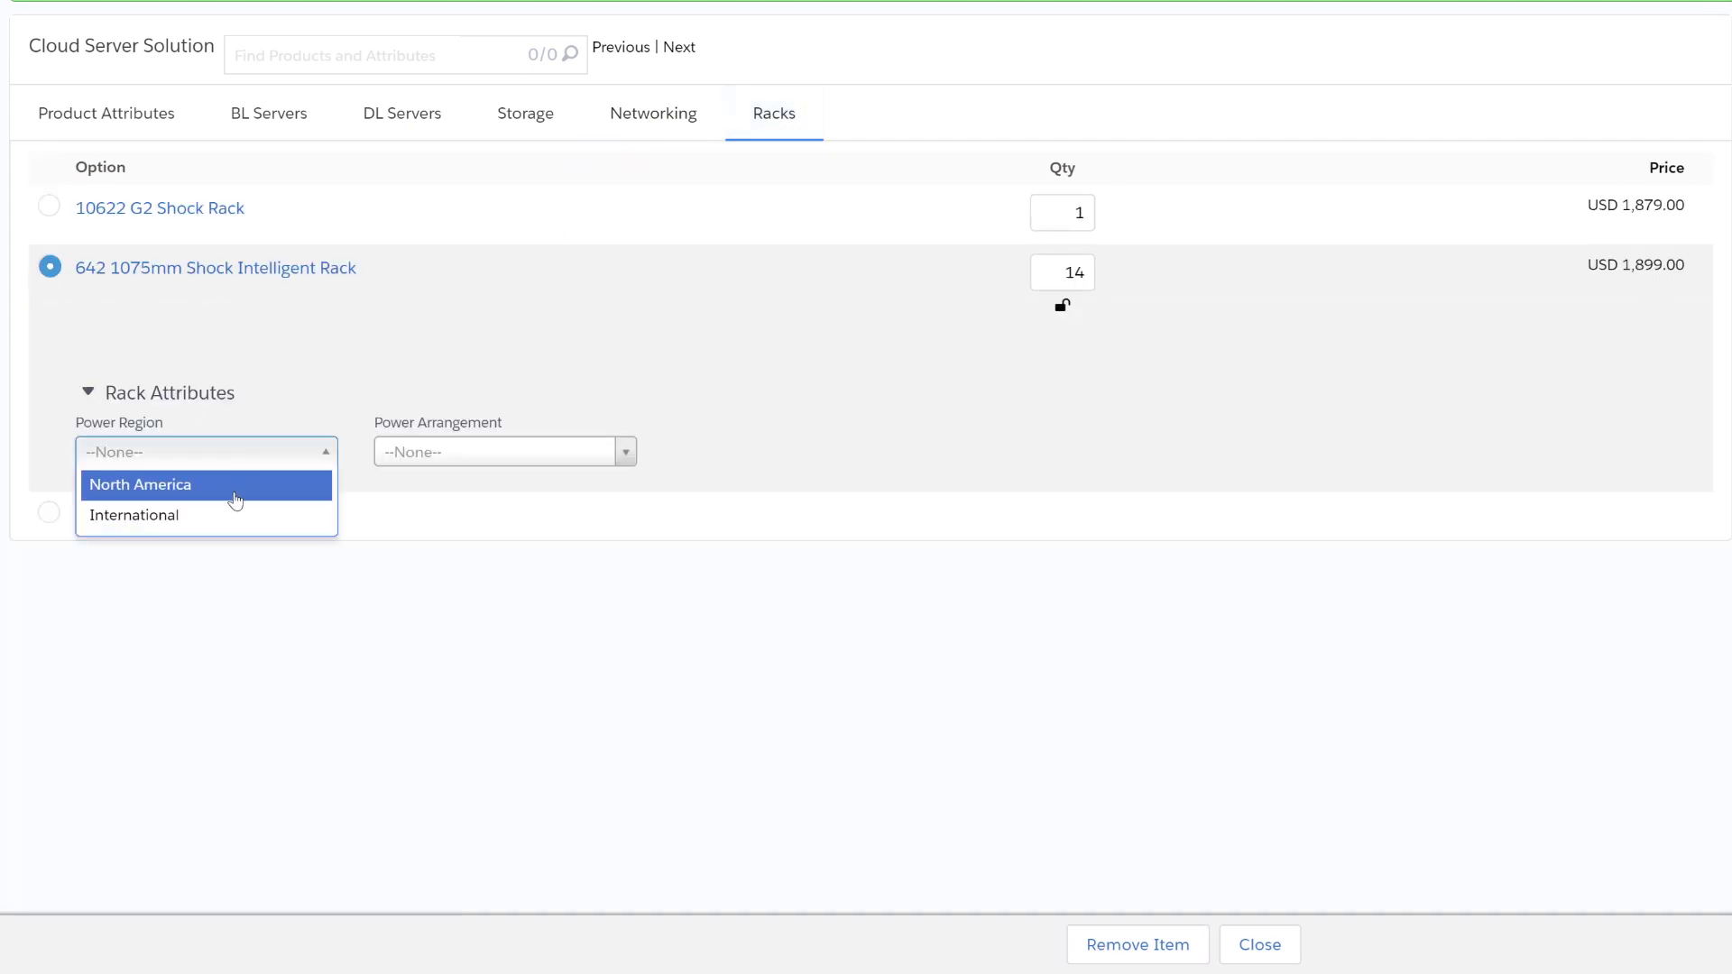
{"action": "left_click", "coordinate": [236, 501]}
{"action": "left_click", "coordinate": [436, 458]}
{"action": "left_click", "coordinate": [445, 514]}
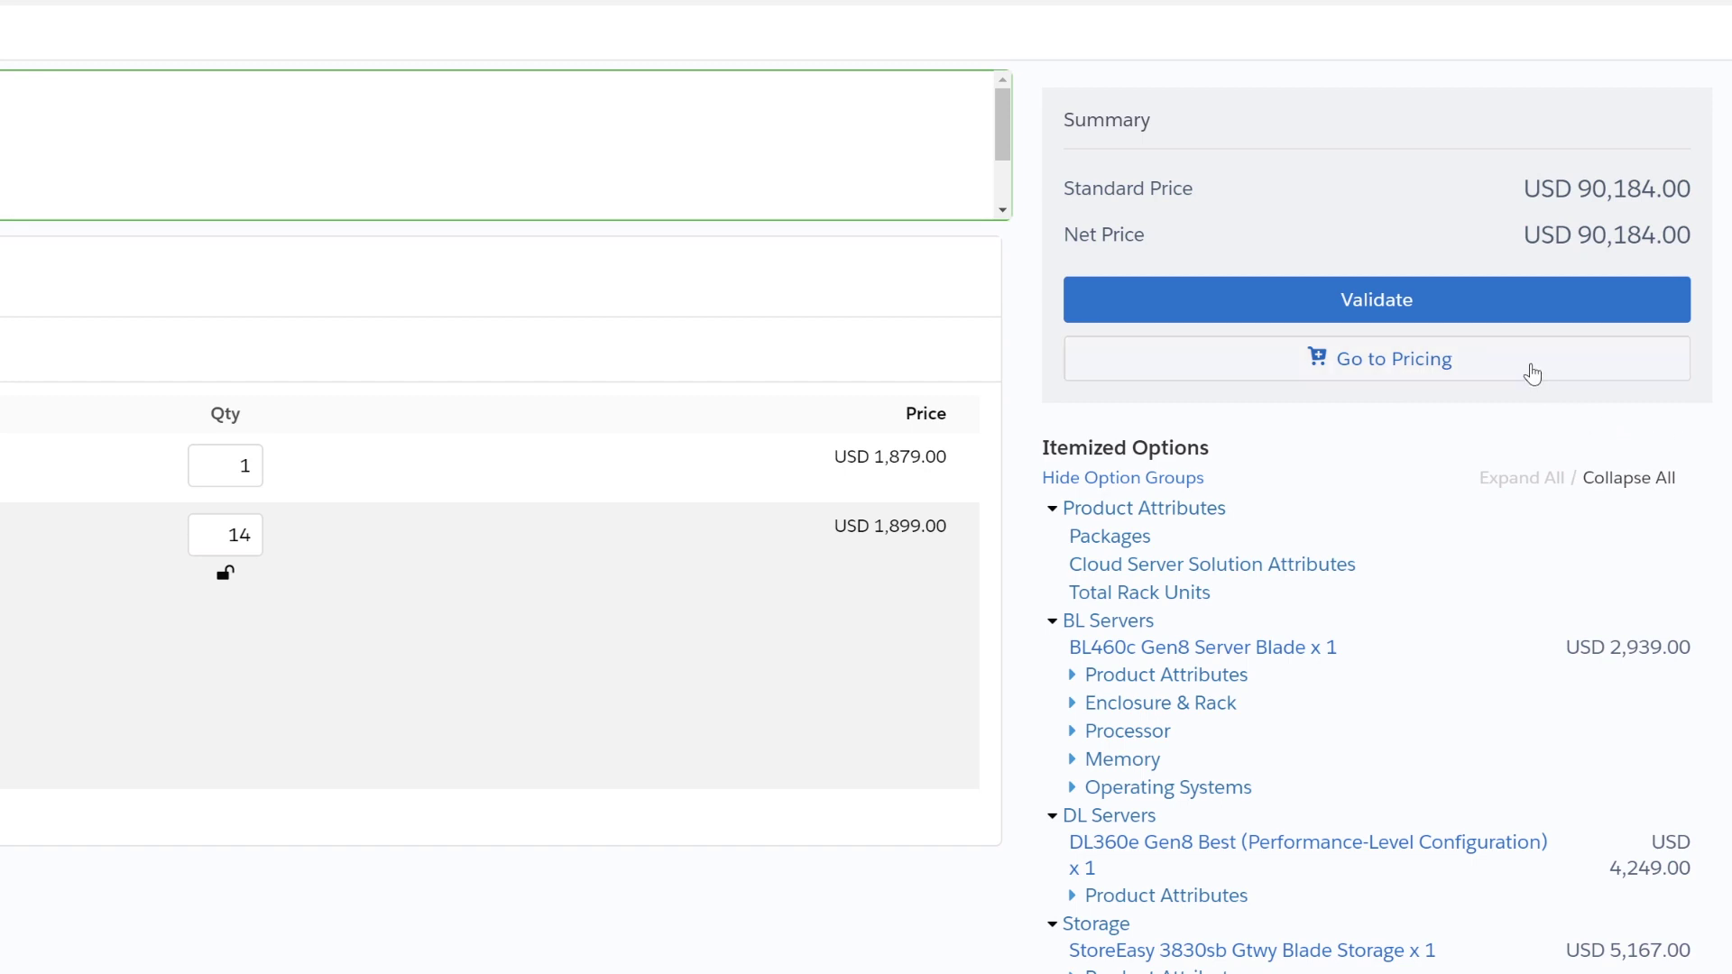
- Price the solution in the cart, review its option lines and finalize back to quote Q-00000371
{"action": "left_click", "coordinate": [1532, 374]}
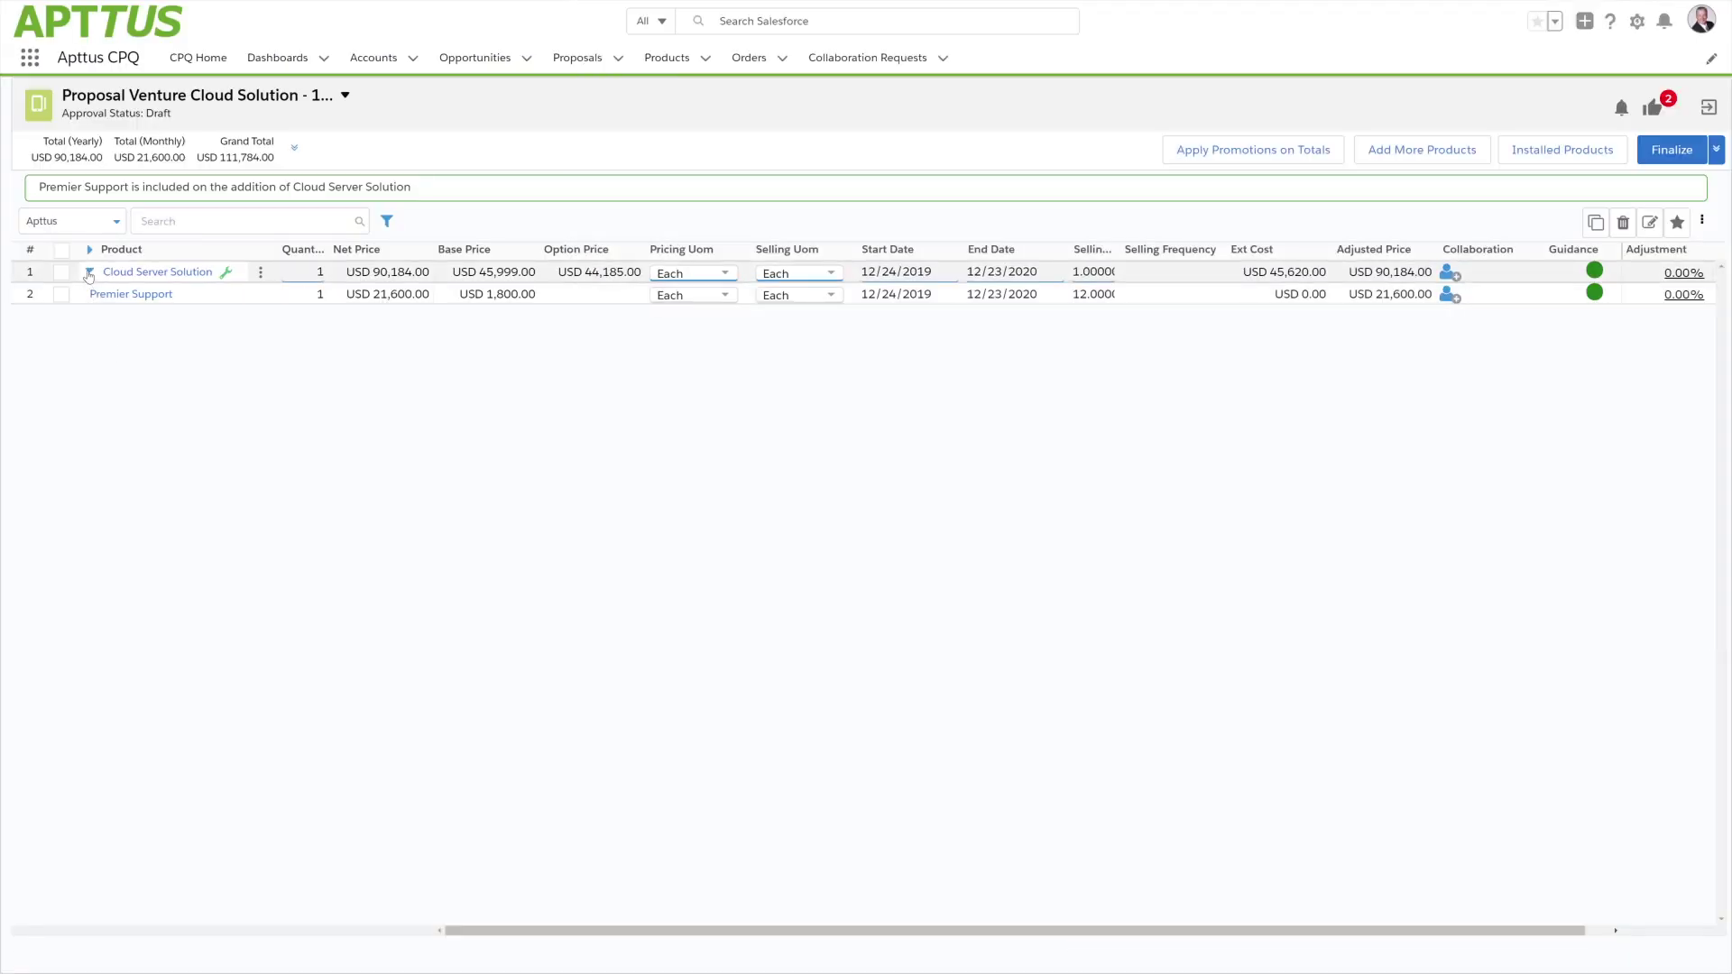
{"action": "left_click", "coordinate": [88, 273]}
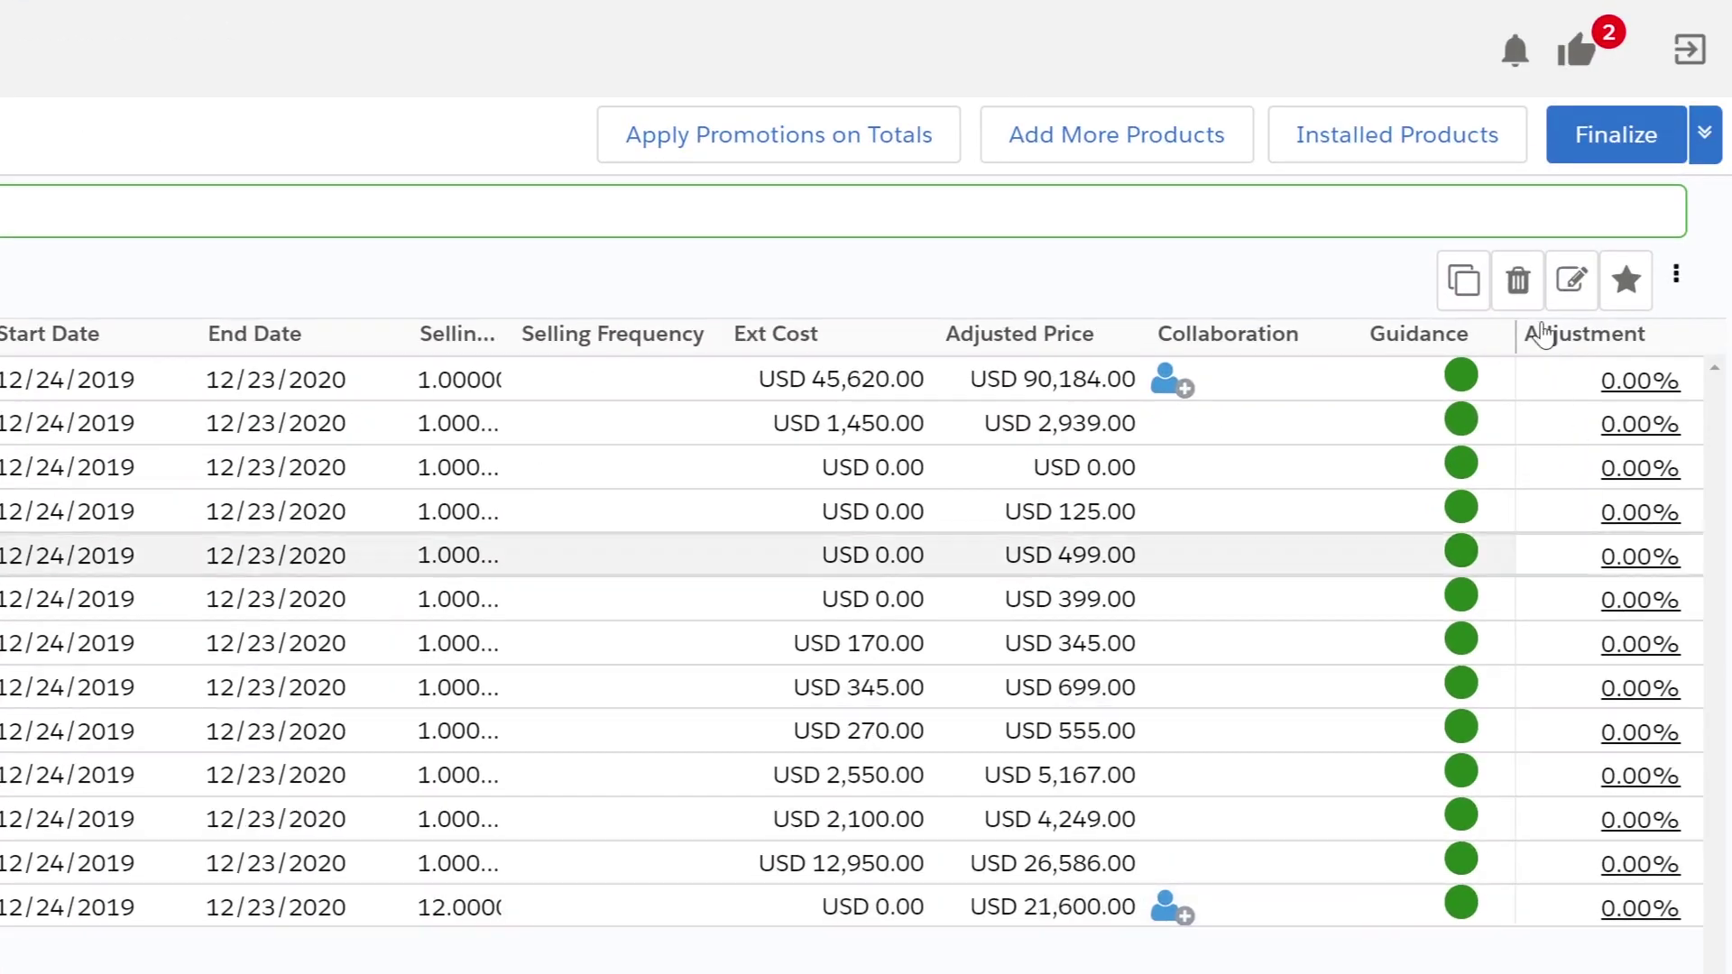
{"action": "left_click", "coordinate": [1614, 136]}
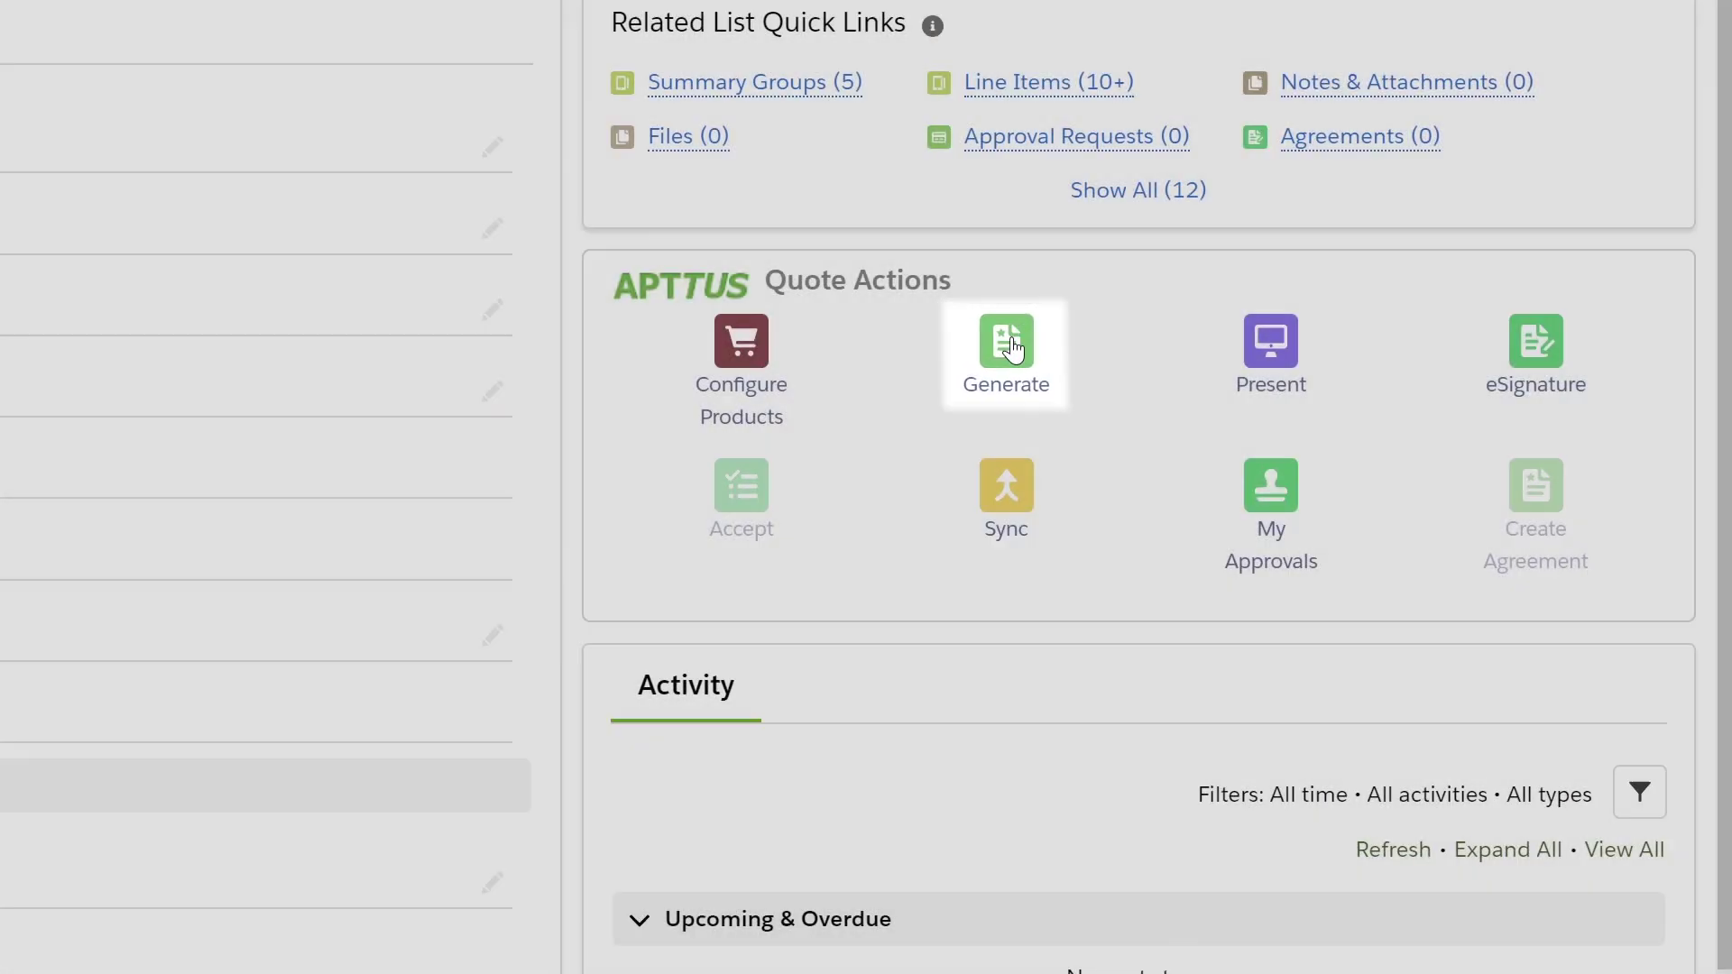
- Generate a PDF proposal for Q-00000371 from the Tier1 Systems Proposal template
{"action": "left_click", "coordinate": [1012, 347]}
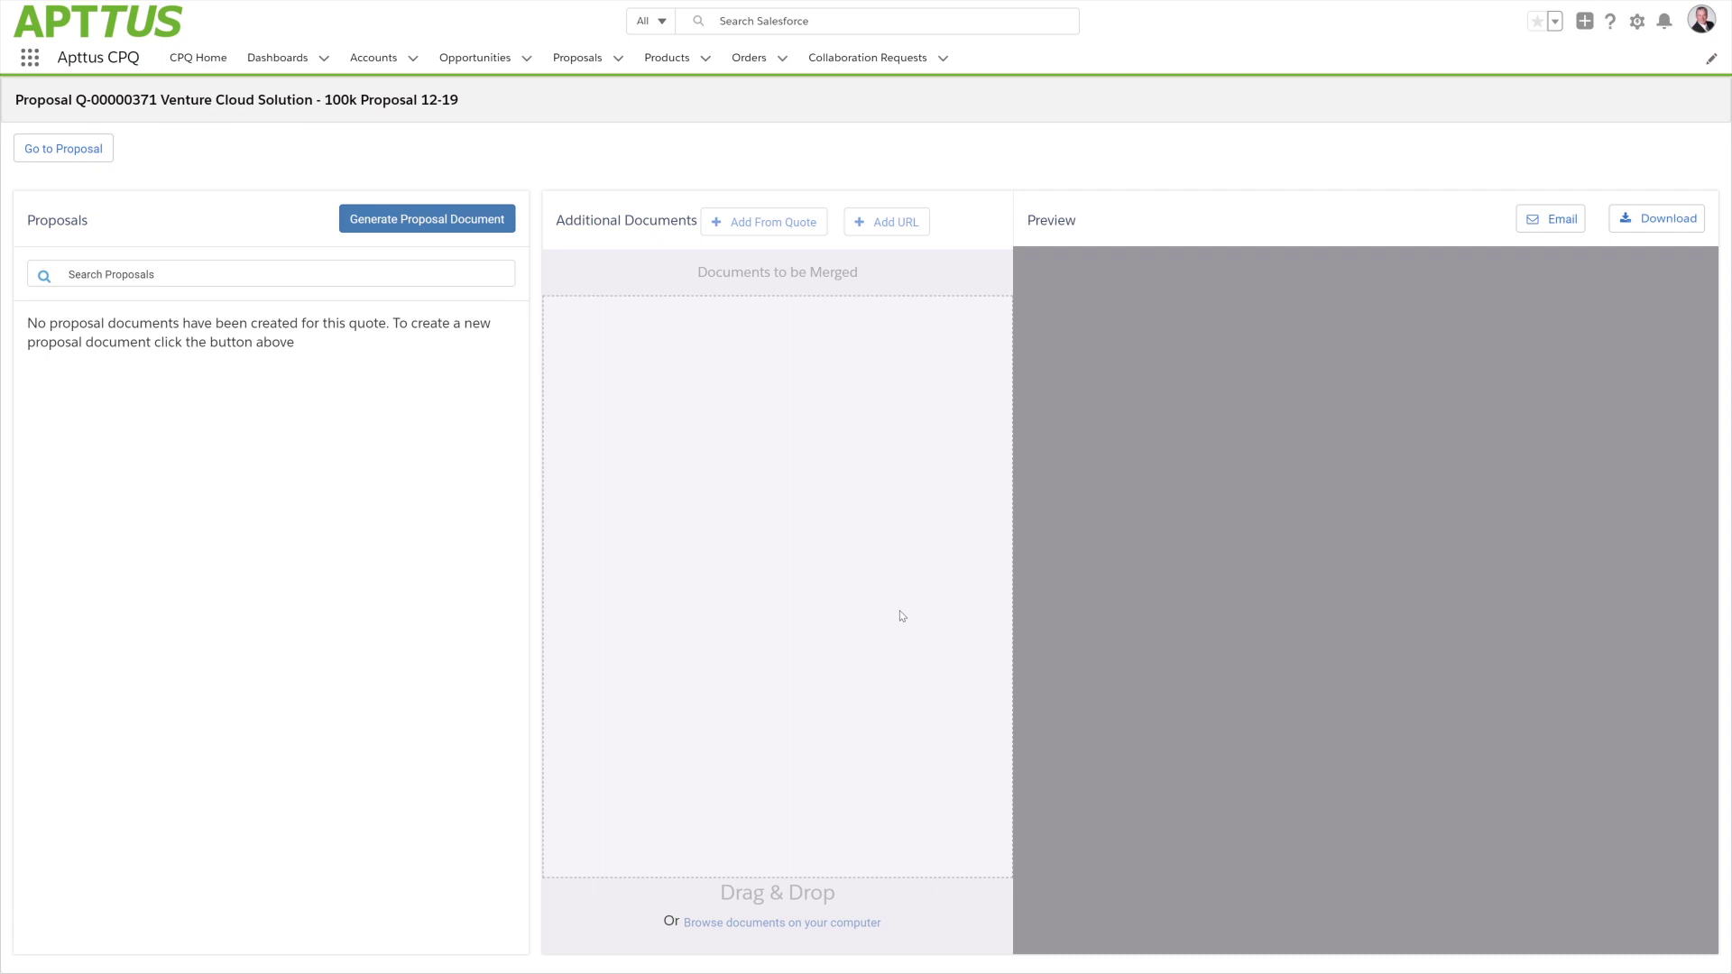
{"action": "left_click", "coordinate": [476, 221]}
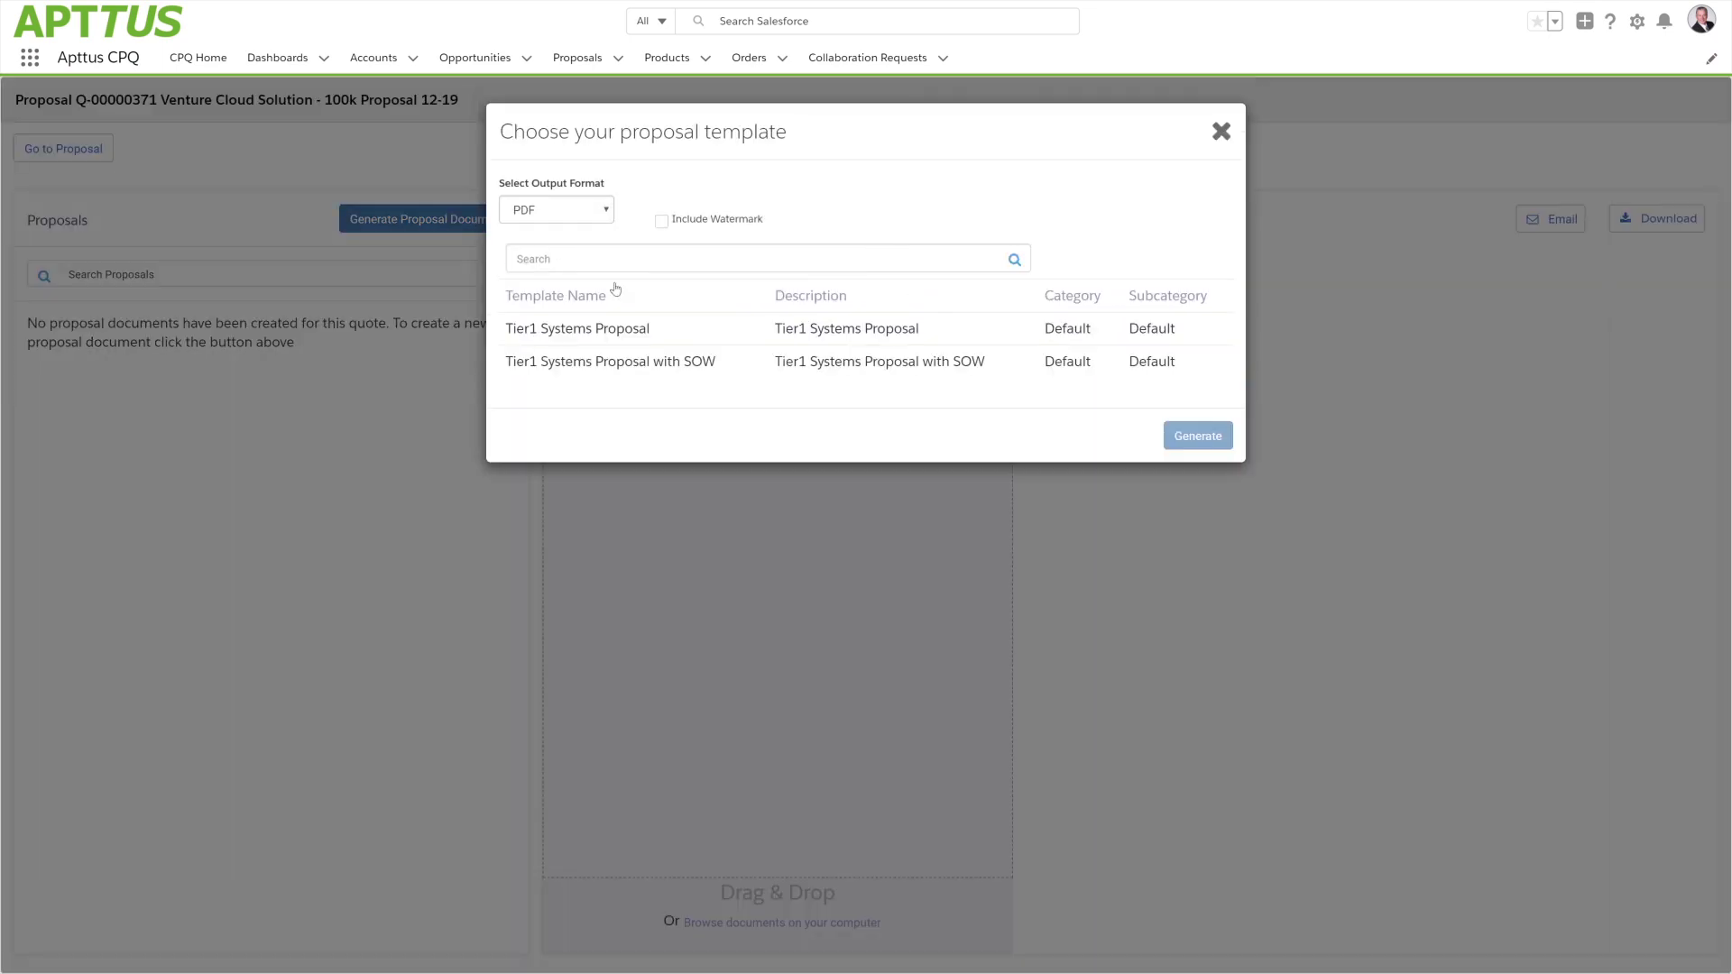
{"action": "left_click", "coordinate": [1192, 436]}
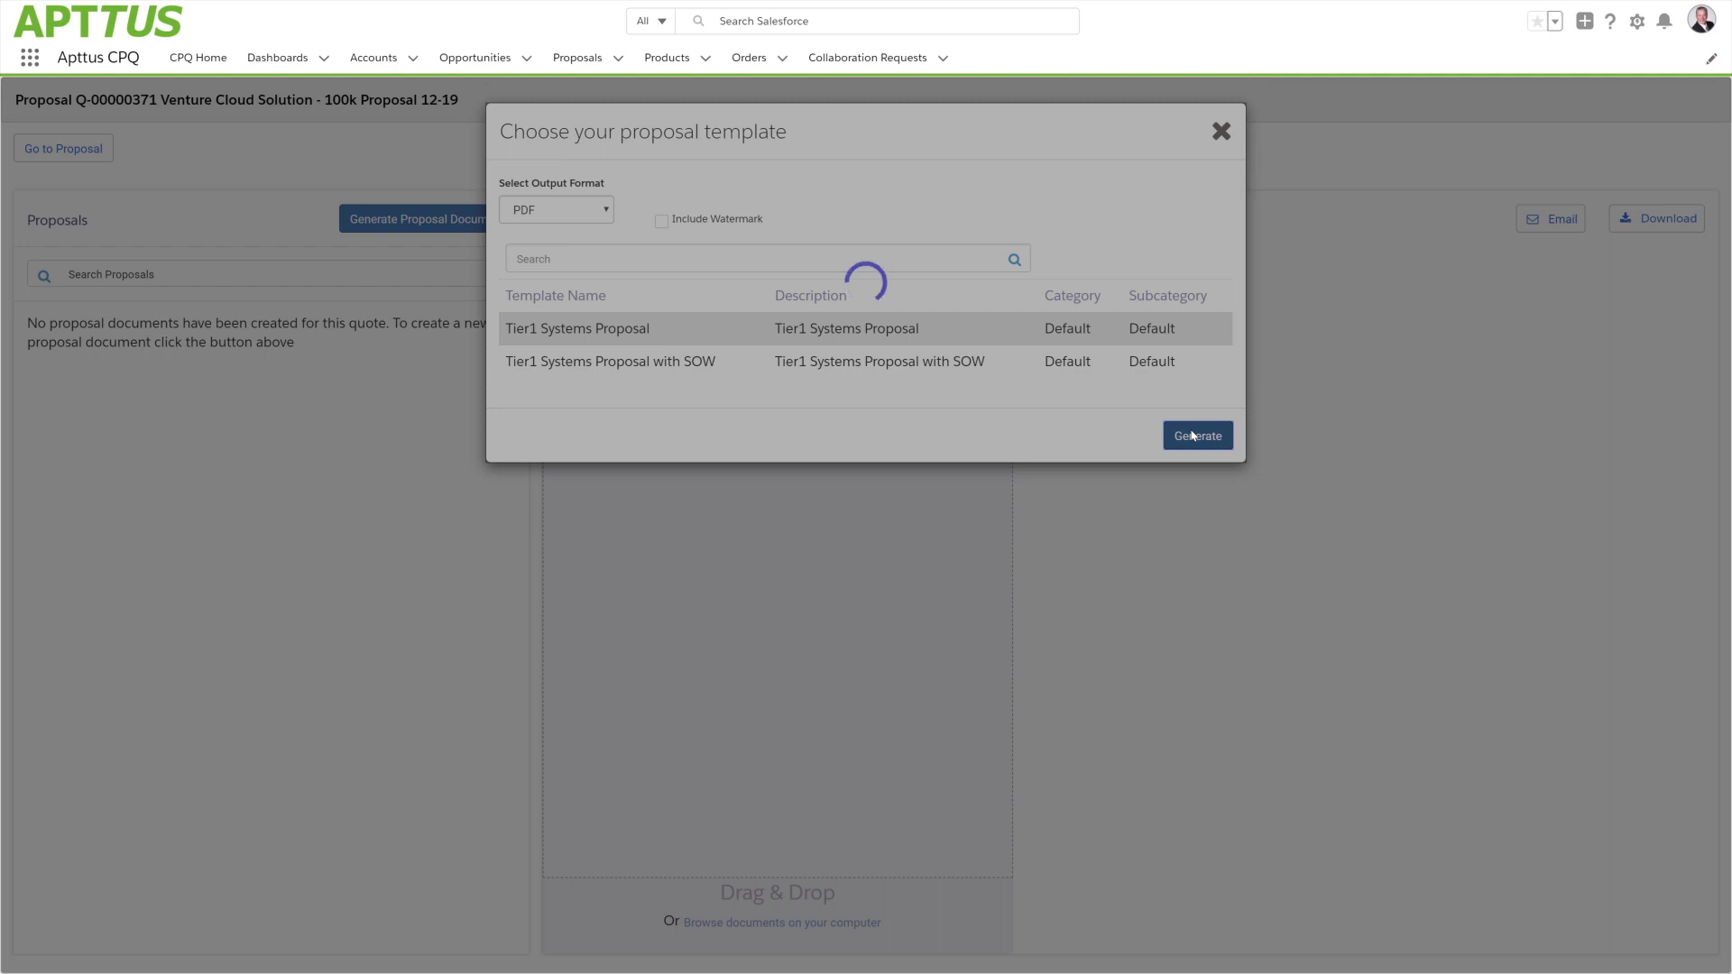
{"action": "scroll", "coordinate": [1109, 566], "scroll_direction": "down", "scroll_amount": 2}
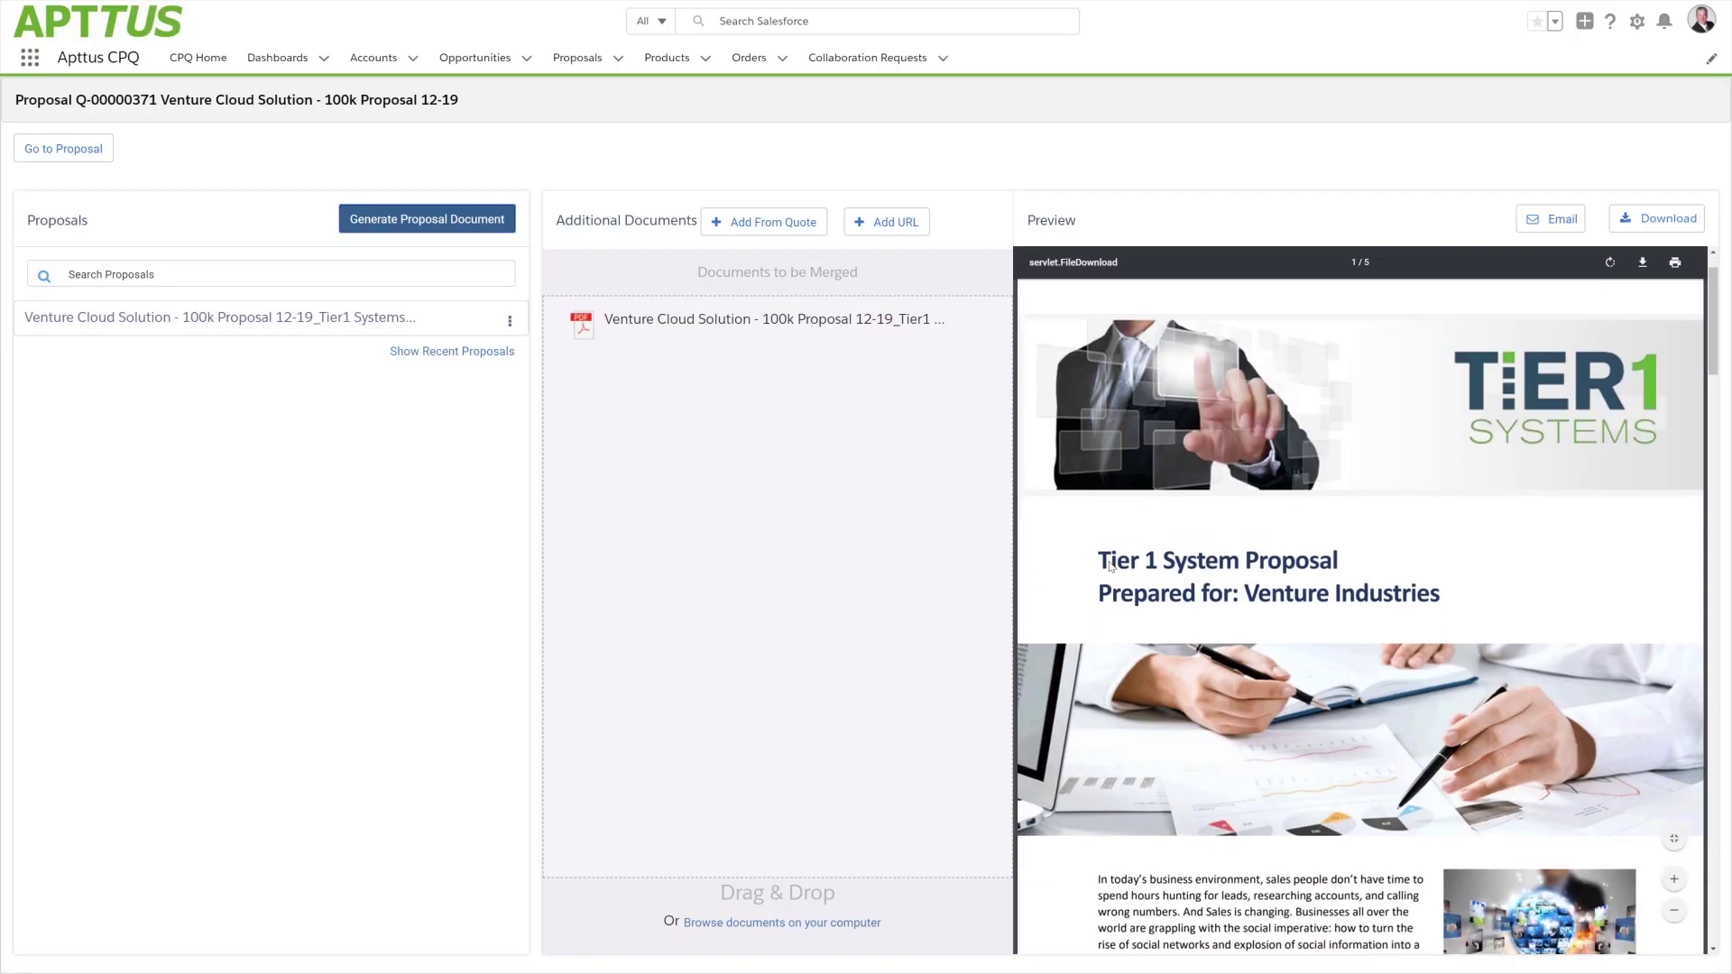
{"action": "scroll", "coordinate": [1109, 565], "scroll_direction": "down", "scroll_amount": 5}
{"action": "scroll", "coordinate": [1108, 566], "scroll_direction": "down", "scroll_amount": 3}
{"action": "scroll", "coordinate": [1103, 566], "scroll_direction": "down", "scroll_amount": 2}
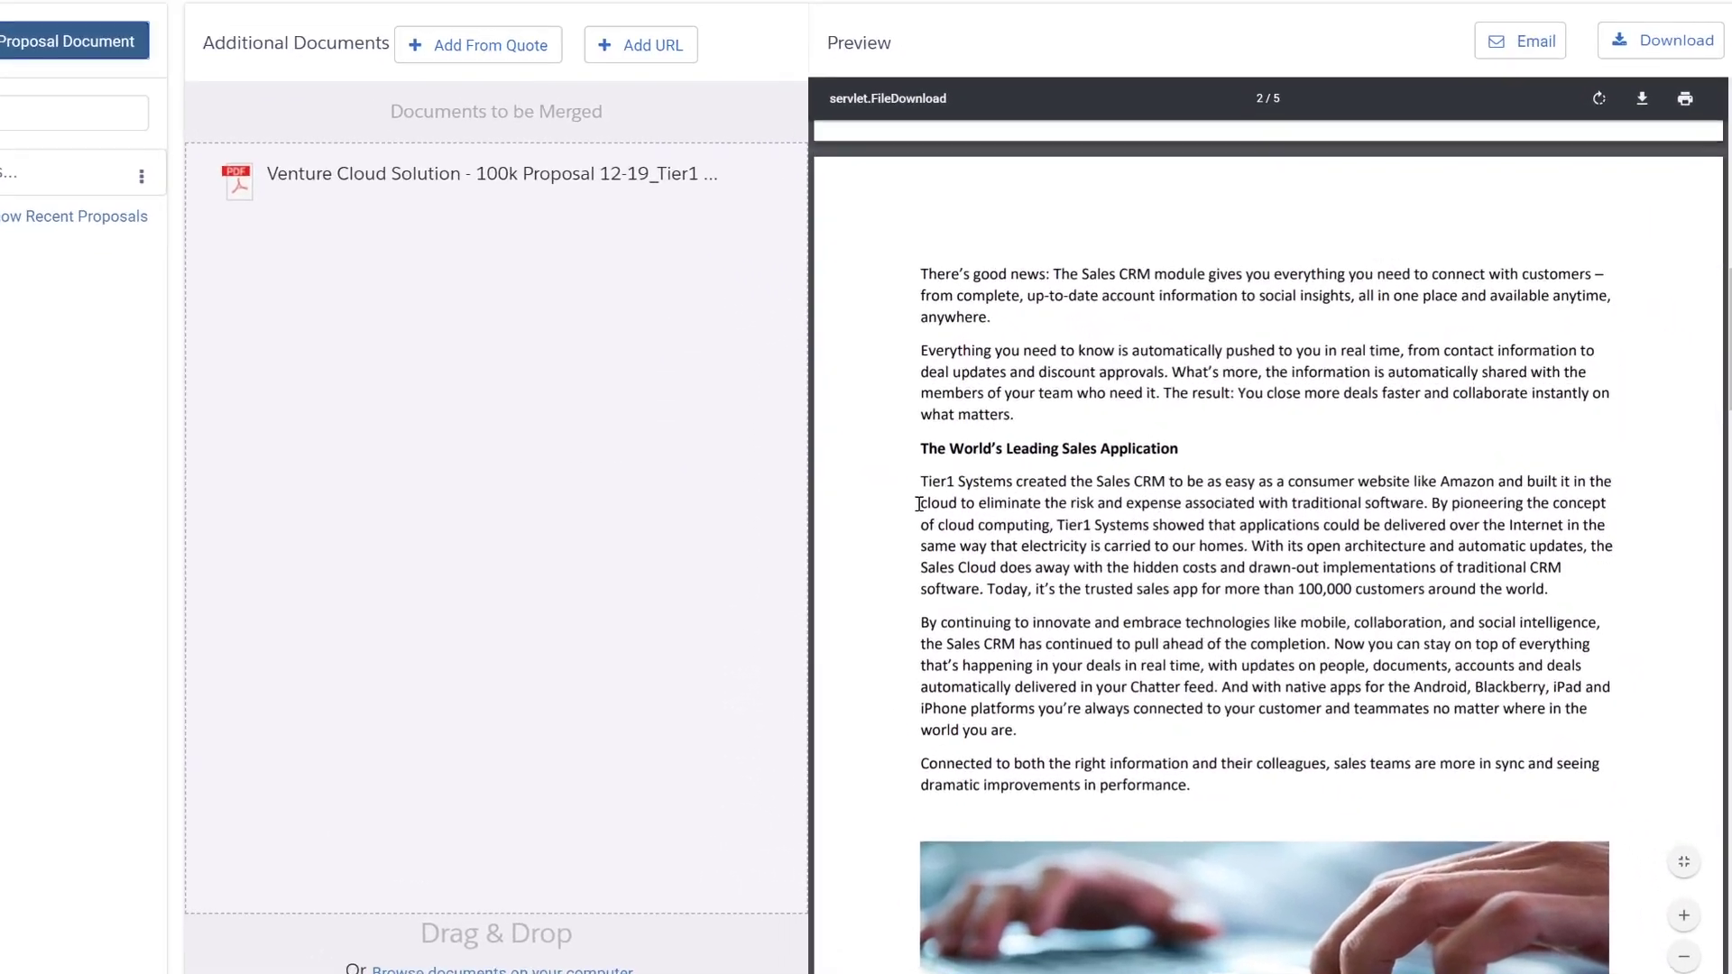
{"action": "scroll", "coordinate": [1037, 545], "scroll_direction": "down", "scroll_amount": 5}
{"action": "scroll", "coordinate": [834, 471], "scroll_direction": "down", "scroll_amount": 3}
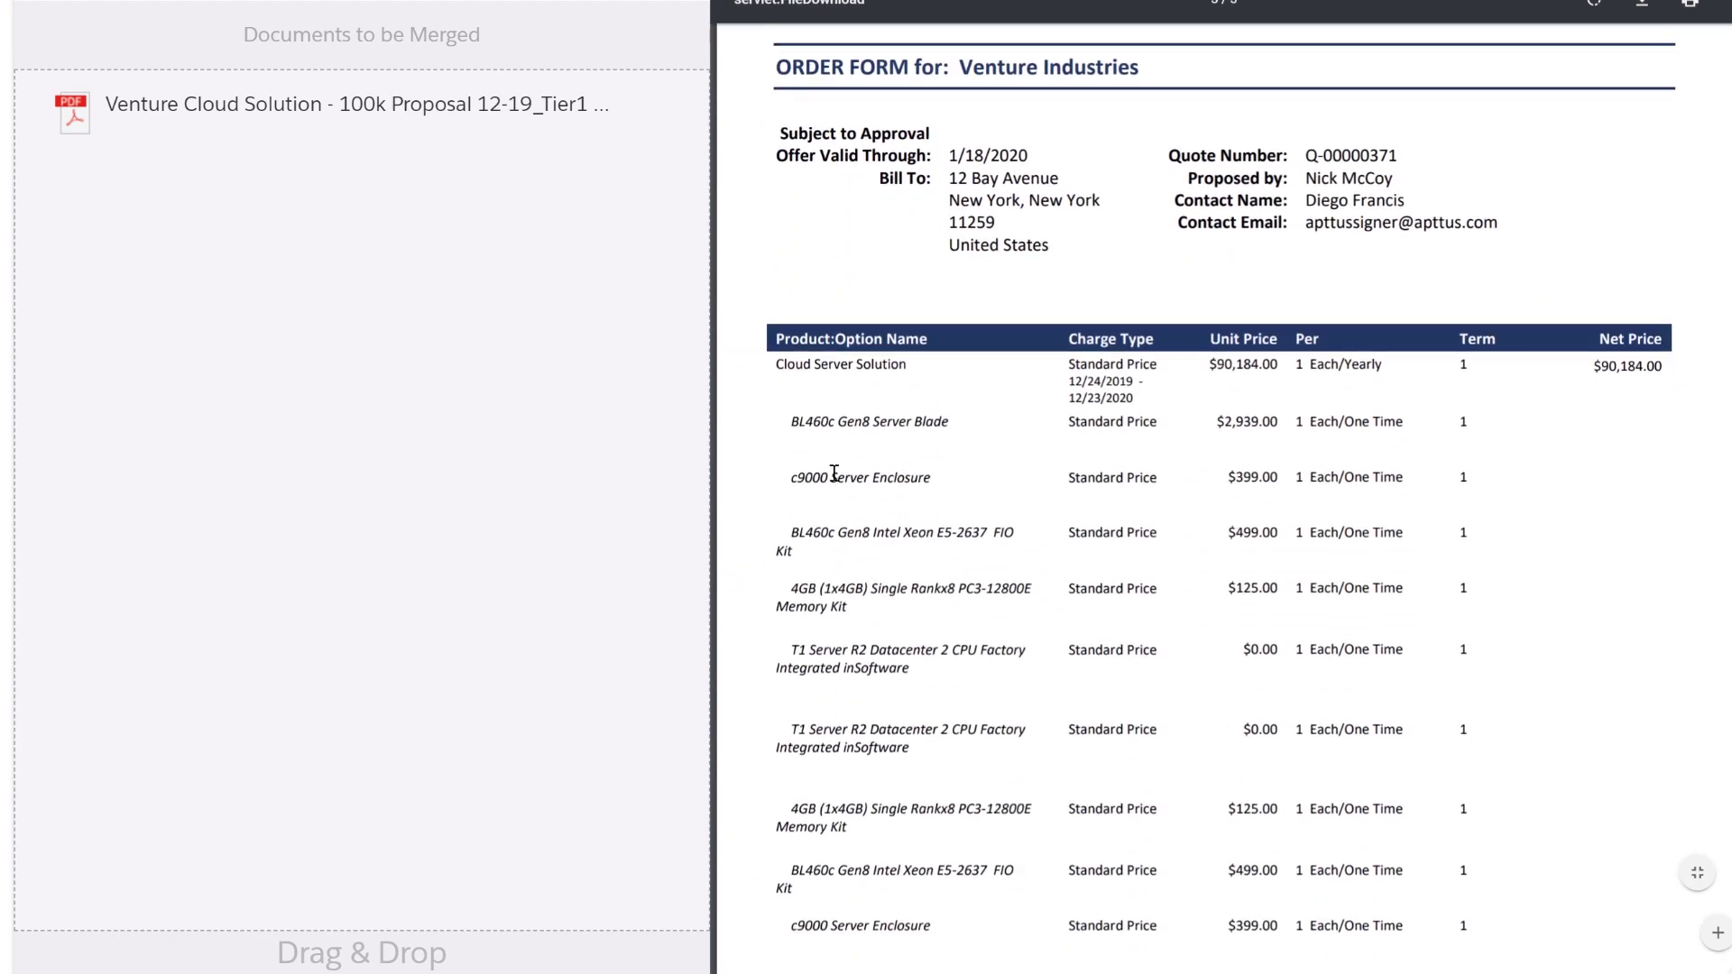
{"action": "scroll", "coordinate": [836, 471], "scroll_direction": "down", "scroll_amount": 2}
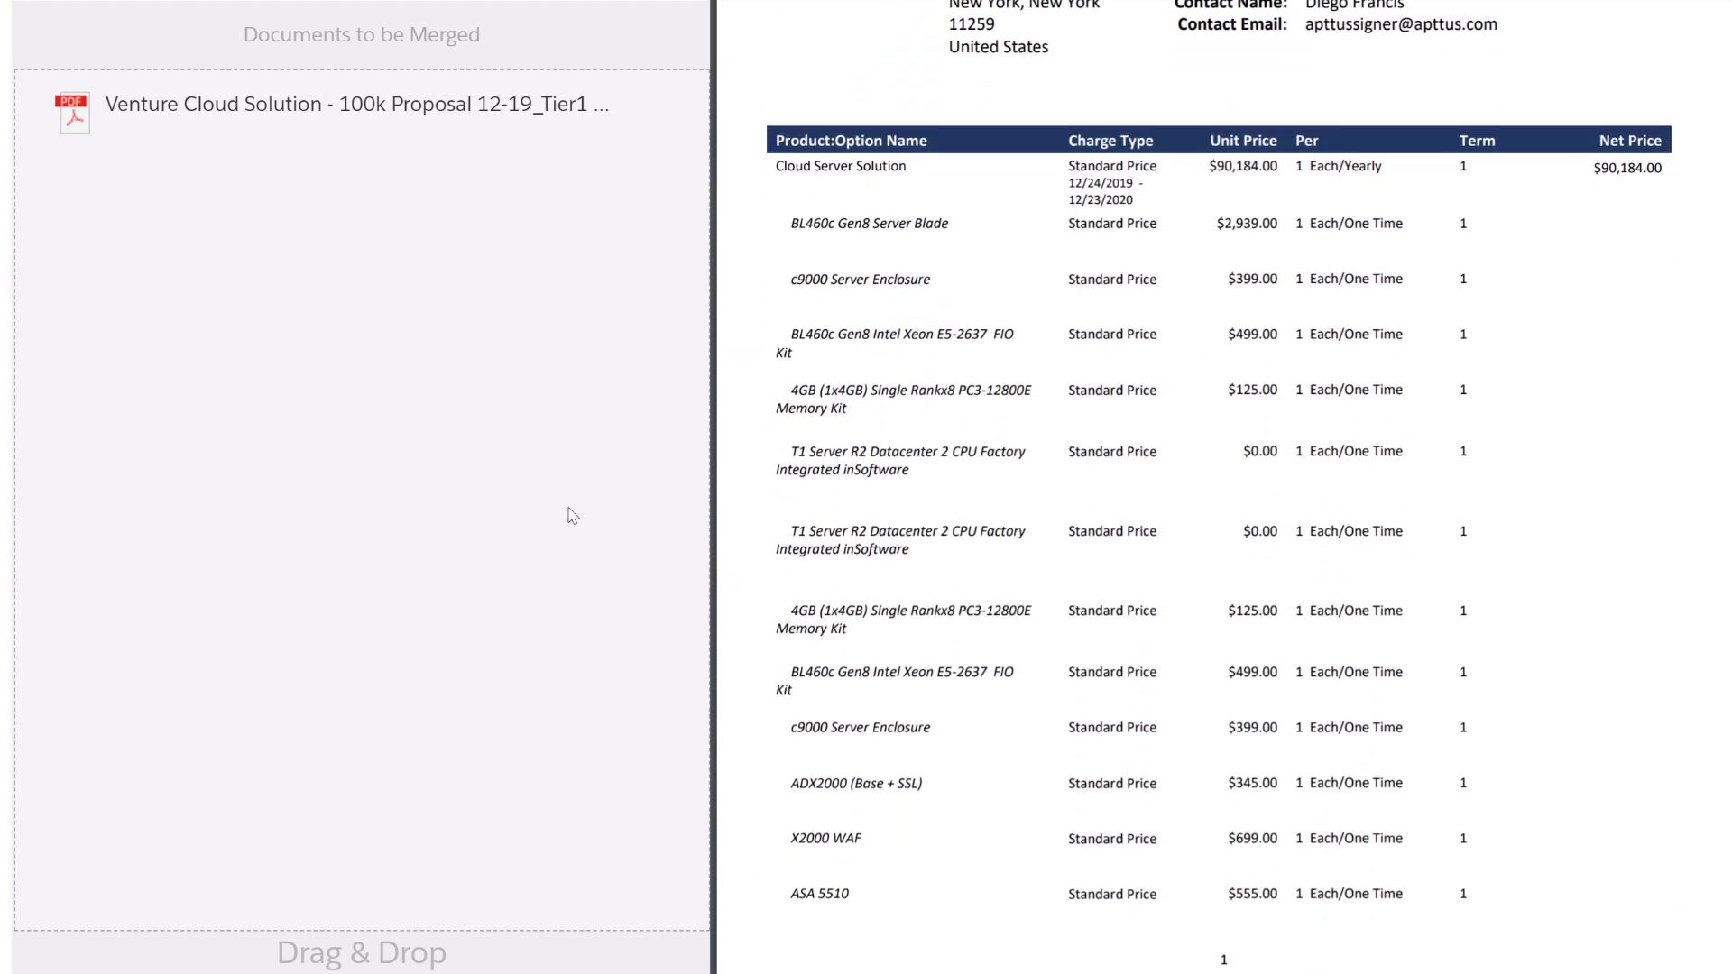